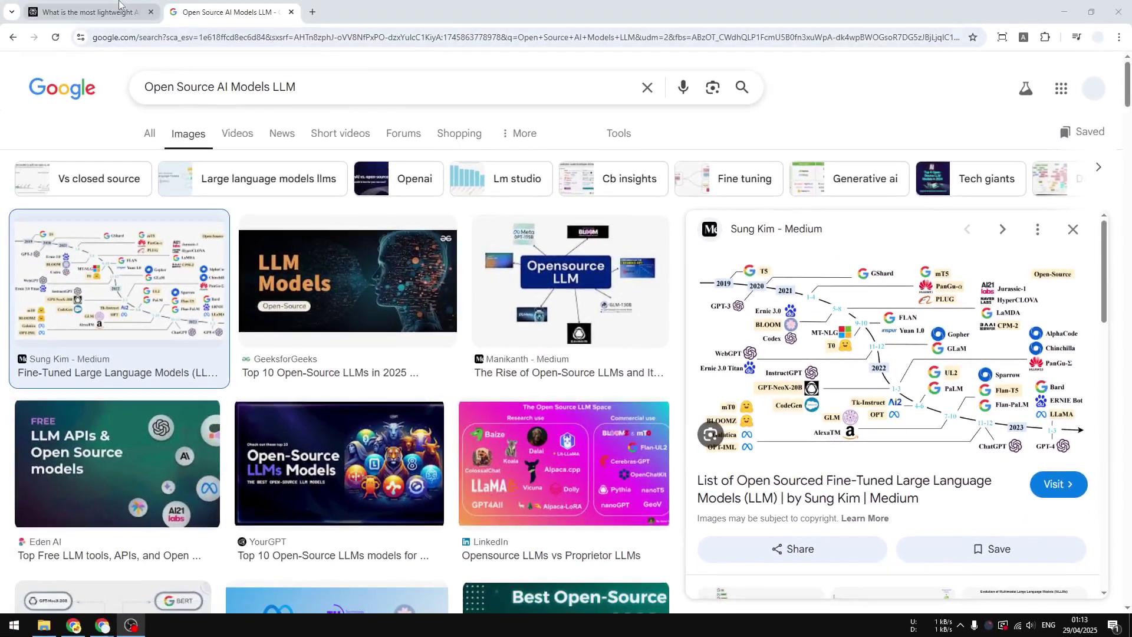
Review the Perplexity answer on computer specs for lightweight models, and open jan.ai in a new browser tab
{"action": "left_click", "coordinate": [118, 4]}
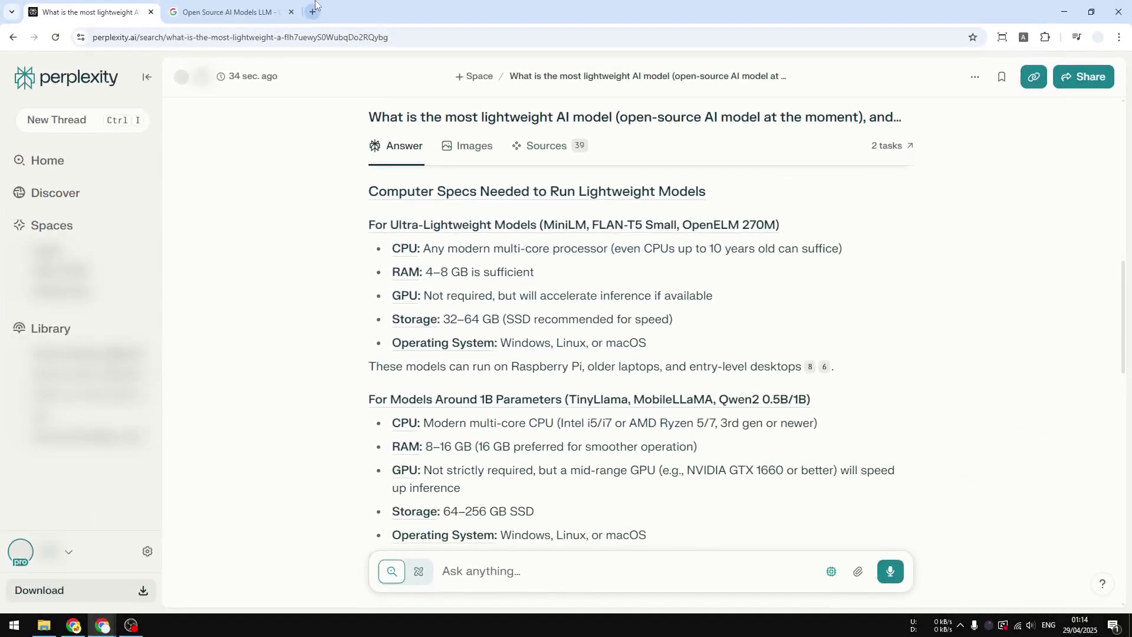
{"action": "left_click", "coordinate": [314, 12]}
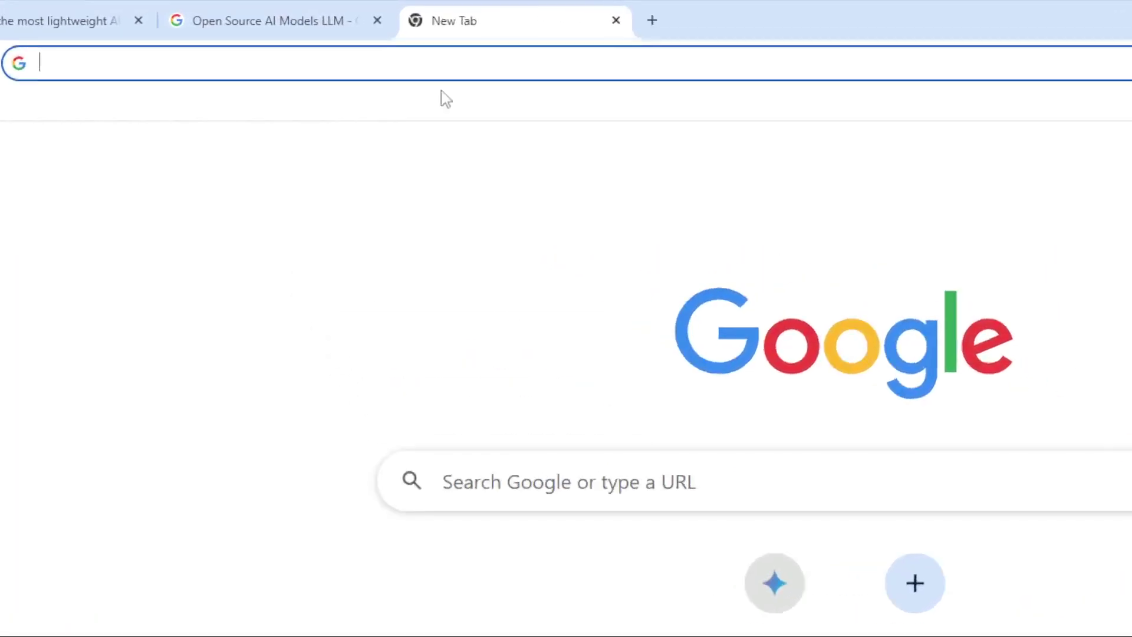
{"action": "type", "text": "jan.ai"}
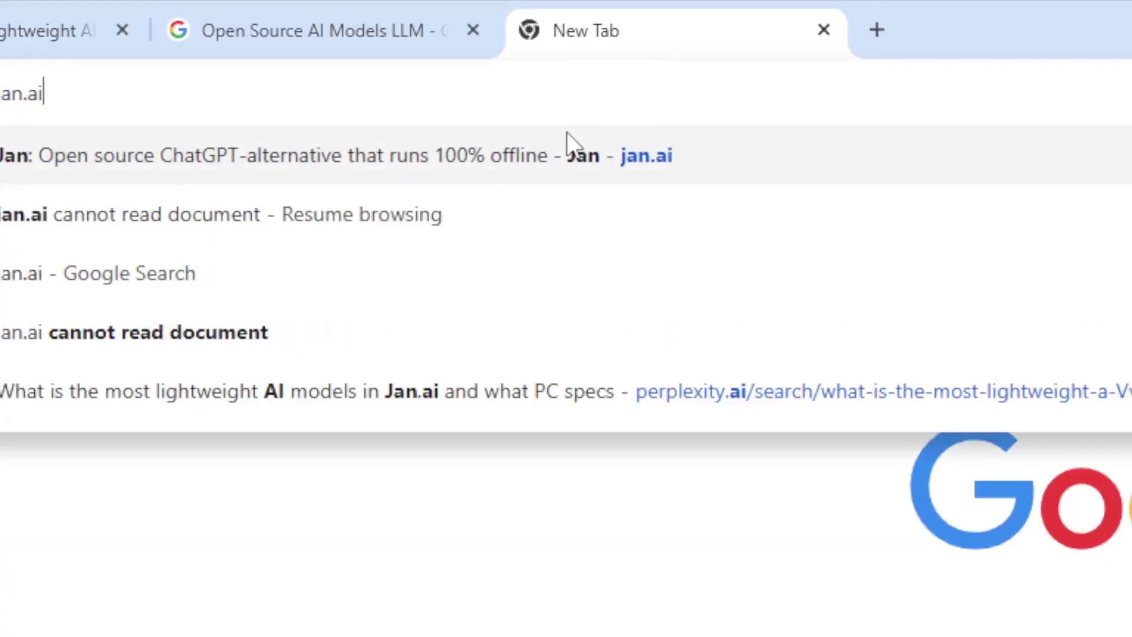
{"action": "left_click", "coordinate": [567, 134]}
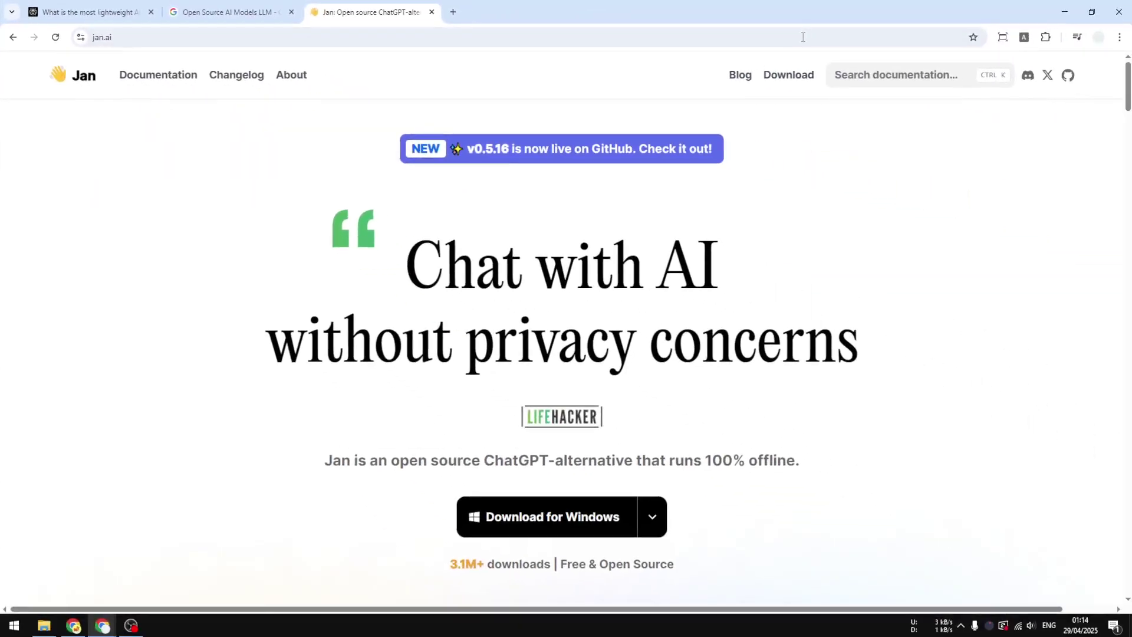
Download the Windows version of Jan from its home page and check the installer's download progress
{"action": "mouse_move", "coordinate": [1125, 94]}
{"action": "left_mouse_down"}
{"action": "mouse_move", "coordinate": [1116, 187]}
{"action": "mouse_move", "coordinate": [1104, 200]}
{"action": "mouse_move", "coordinate": [1107, 172]}
{"action": "mouse_move", "coordinate": [1123, 221]}
{"action": "mouse_move", "coordinate": [1129, 342]}
{"action": "mouse_move", "coordinate": [1128, 95]}
{"action": "left_mouse_up"}
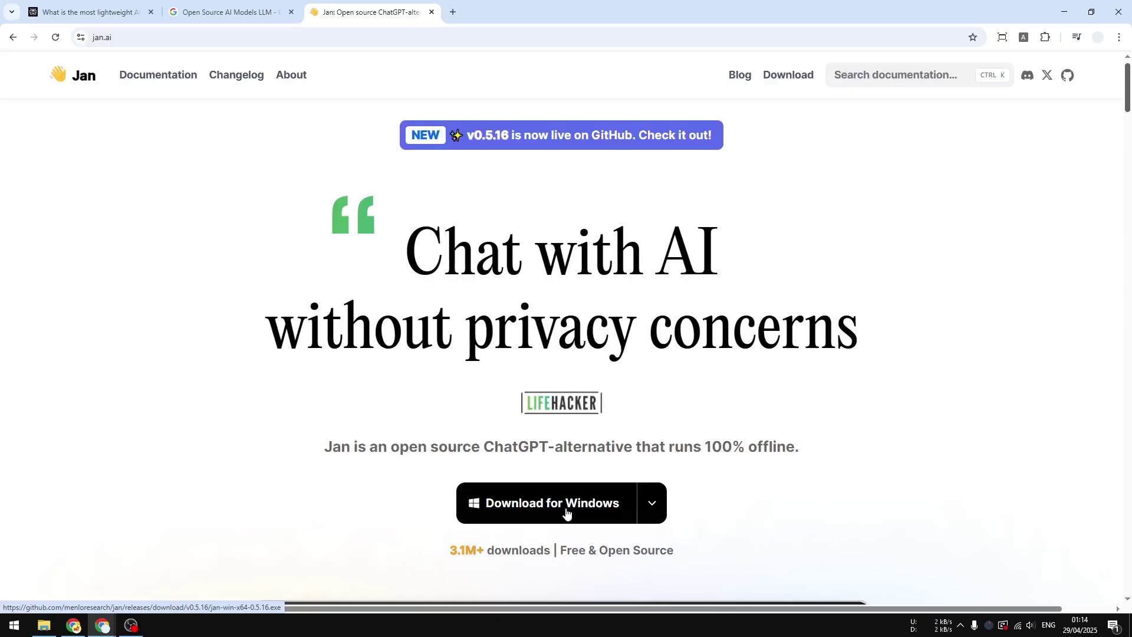
{"action": "left_click", "coordinate": [654, 507]}
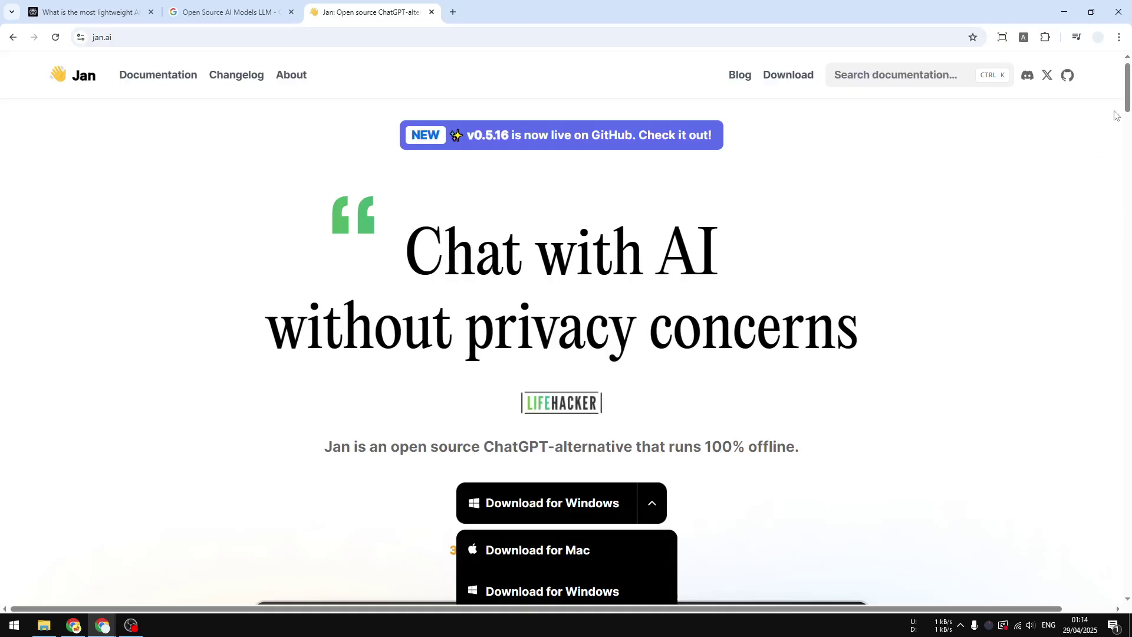
{"action": "left_click_drag", "start_coordinate": [1124, 105], "coordinate": [1125, 118]}
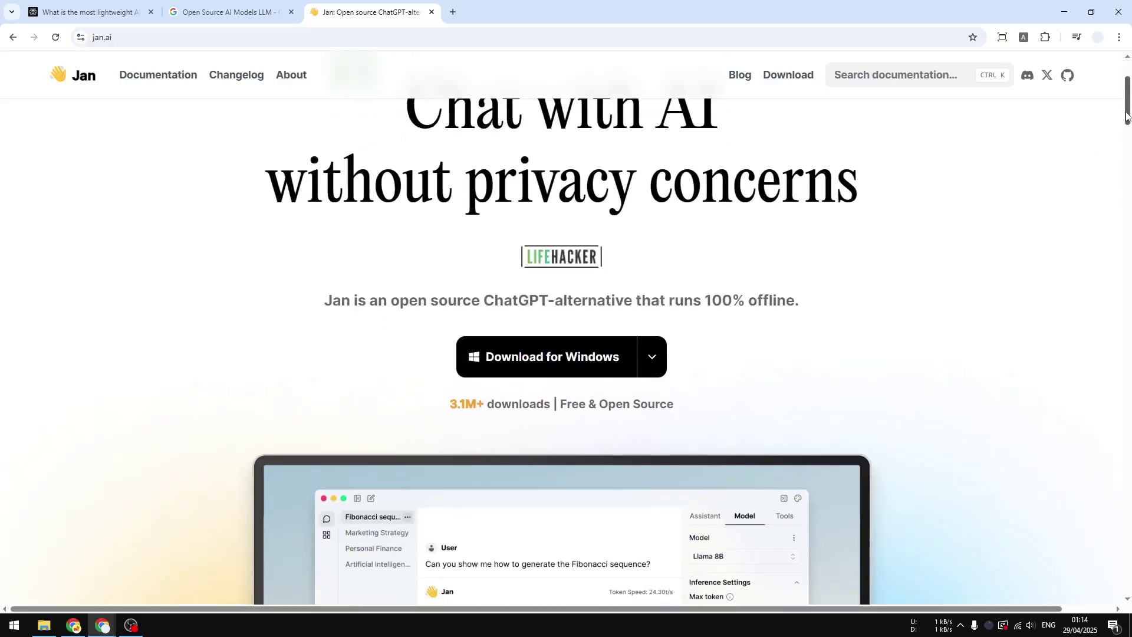
{"action": "left_click", "coordinate": [514, 368]}
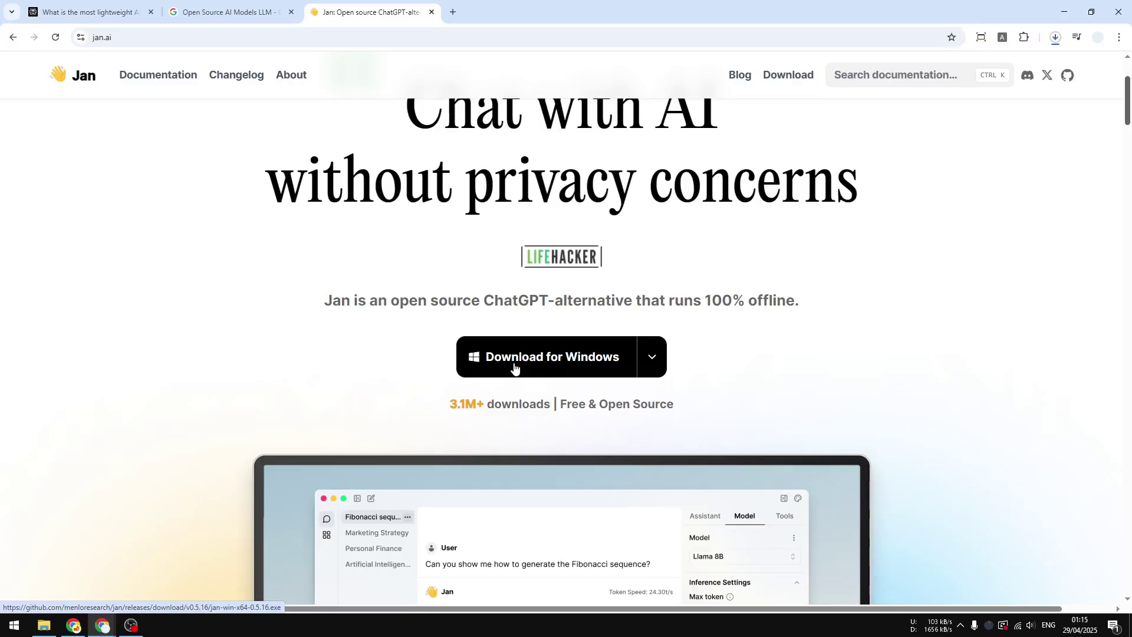
{"action": "left_click", "coordinate": [1055, 37]}
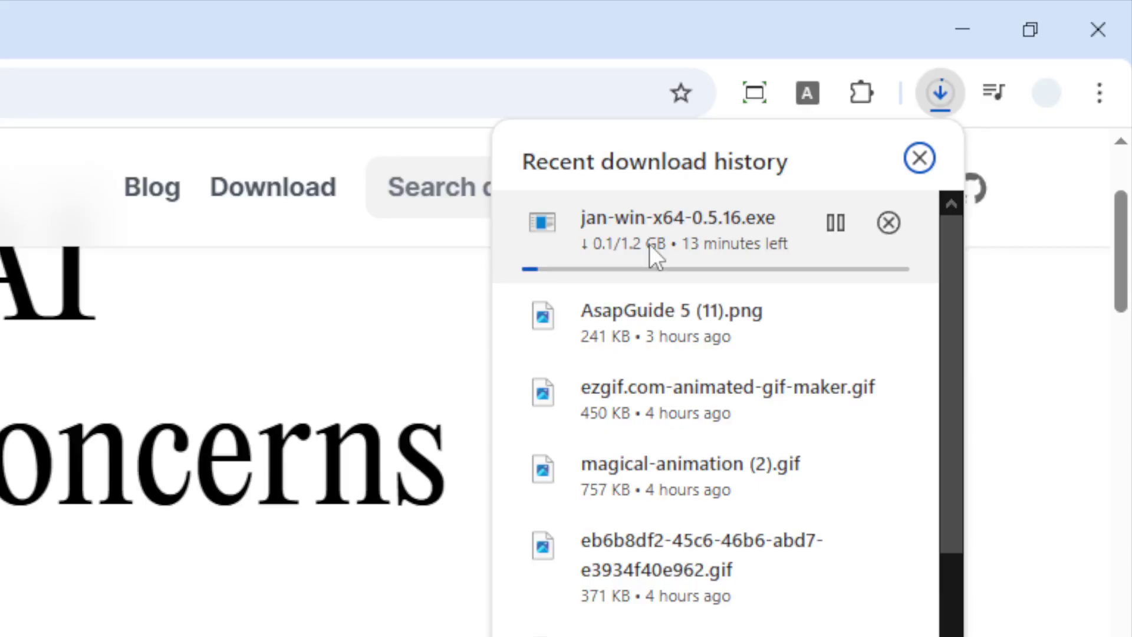
{"action": "key", "text": "Escape"}
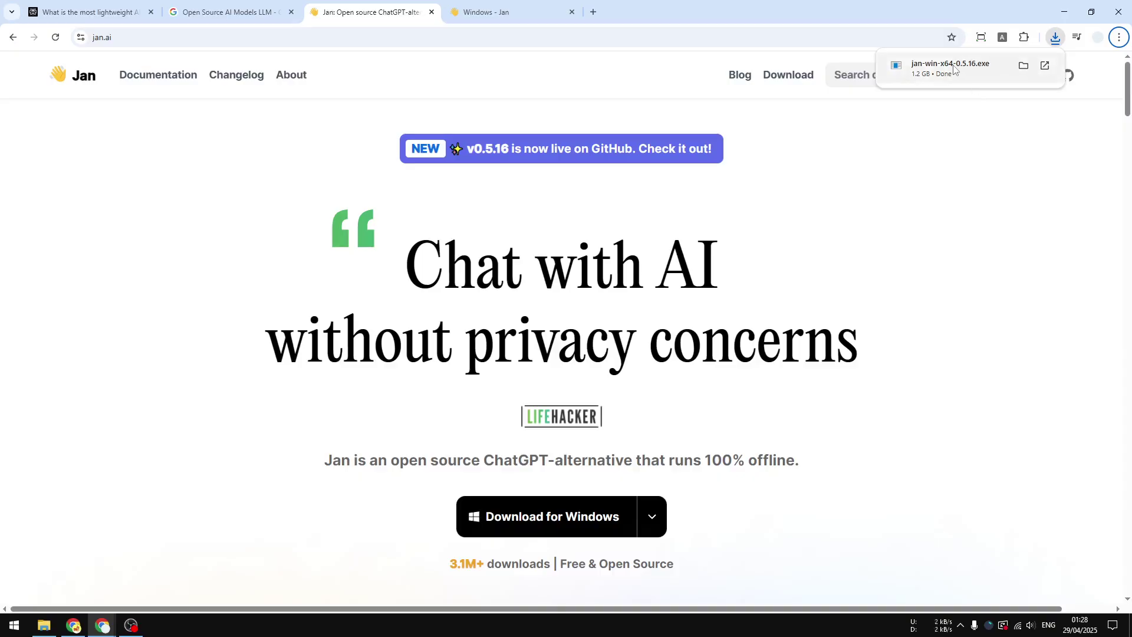
Run the downloaded jan-win-x64-0.5.16.exe installer and check the progress of the Jan setup
{"action": "left_click", "coordinate": [954, 70]}
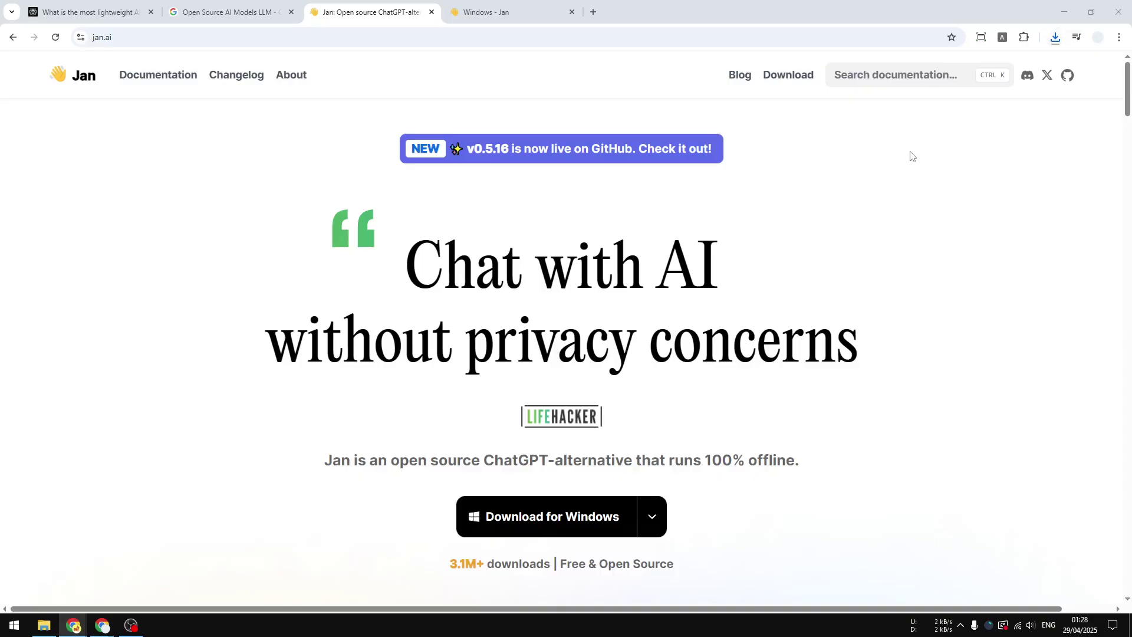
{"action": "key", "text": "alt+Tab"}
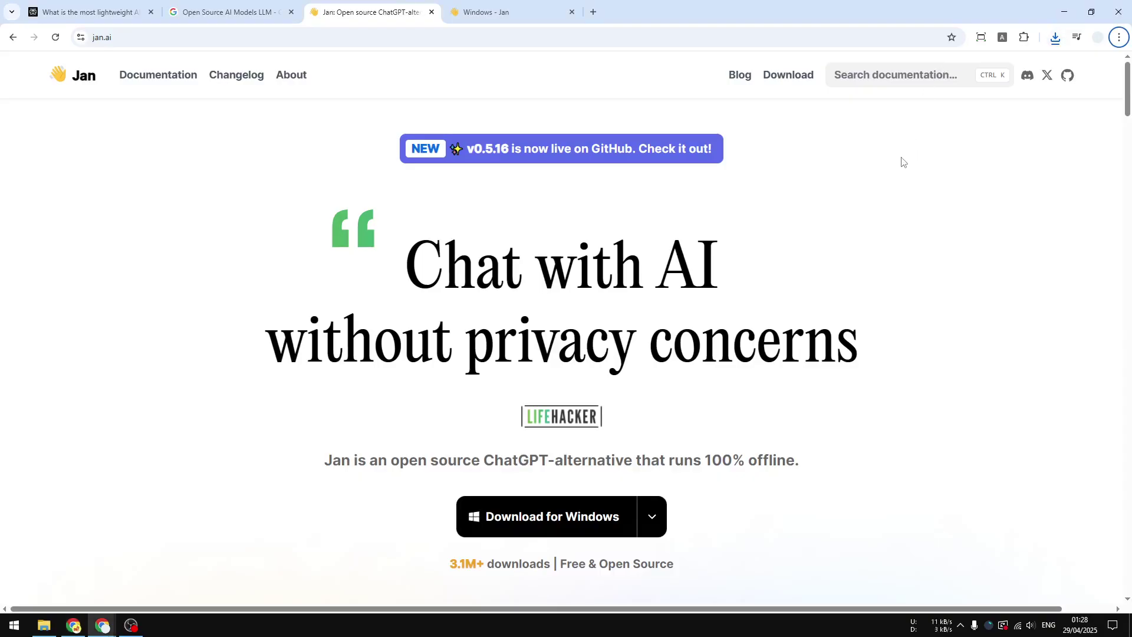
{"action": "left_click", "coordinate": [1055, 38]}
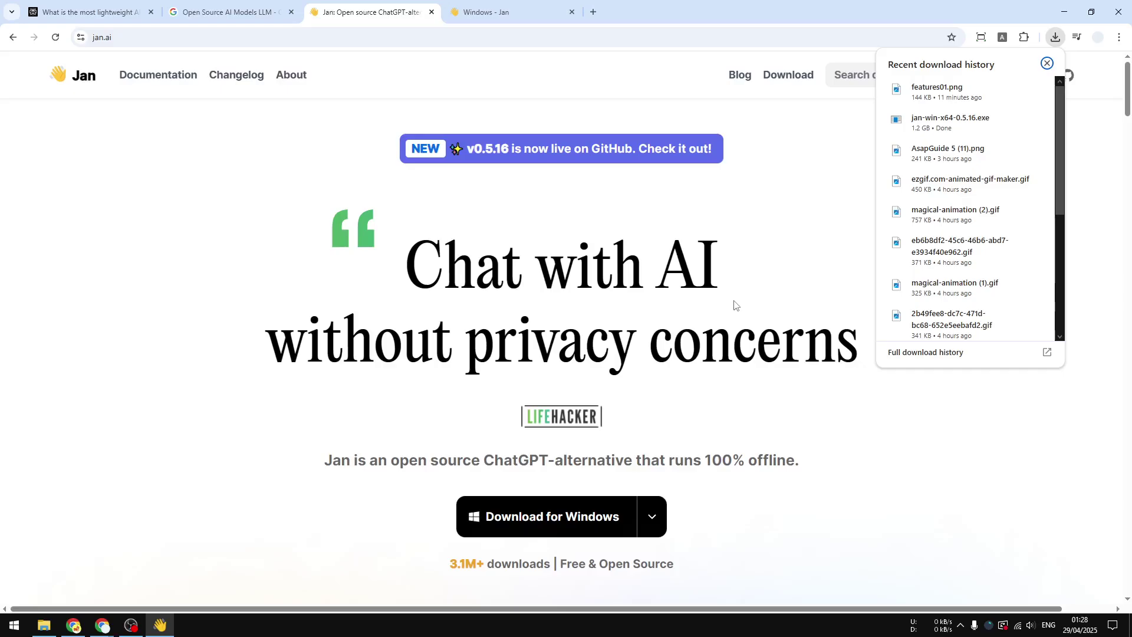
{"action": "left_click", "coordinate": [168, 626]}
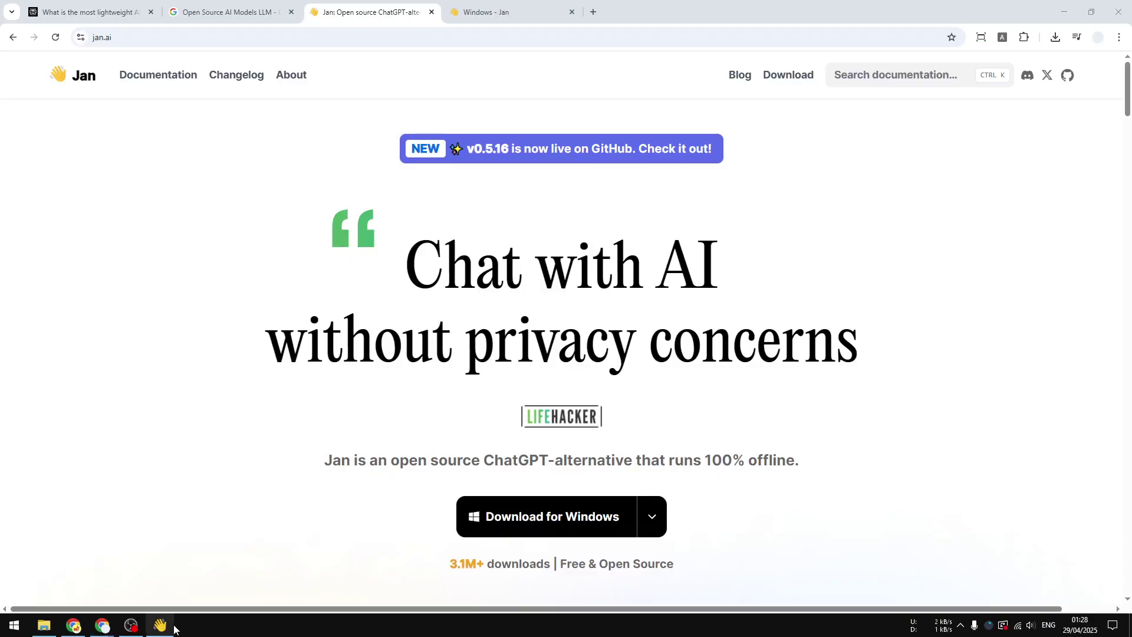
{"action": "mouse_move", "coordinate": [173, 626]}
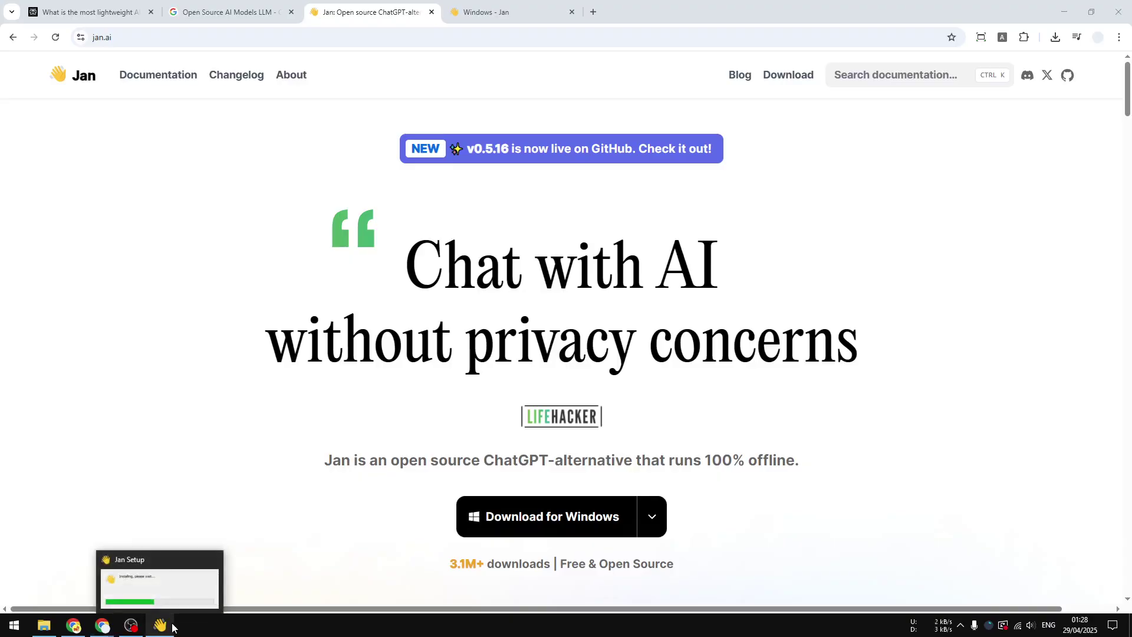
{"action": "left_click", "coordinate": [180, 587]}
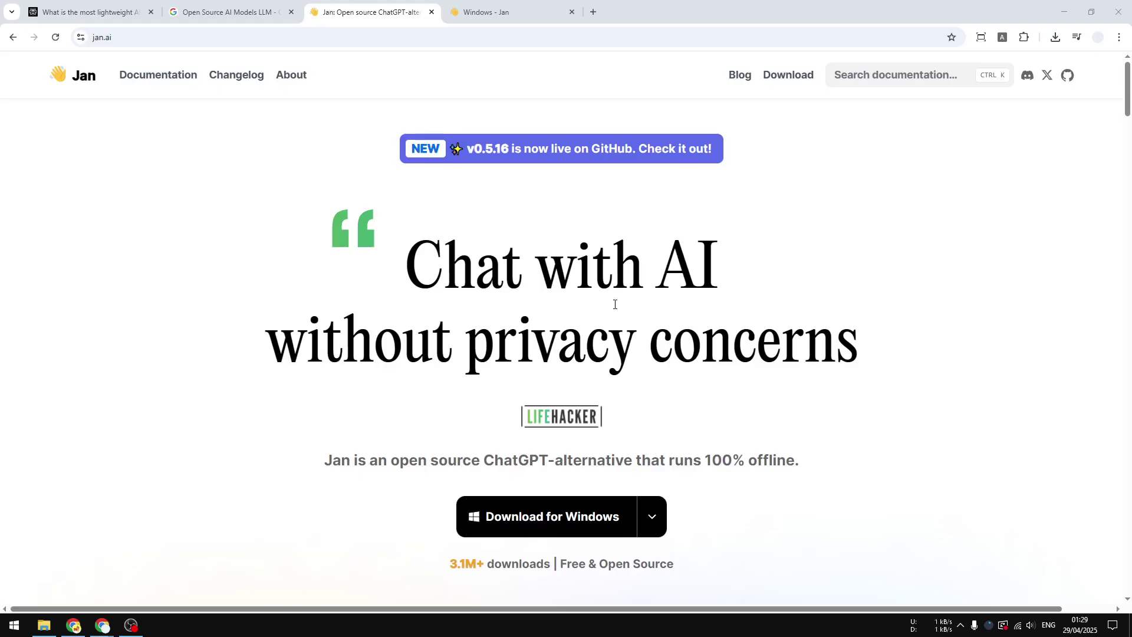
Switch to the Jan app and decline the collection of anonymous usage data
{"action": "key", "text": "alt+Tab"}
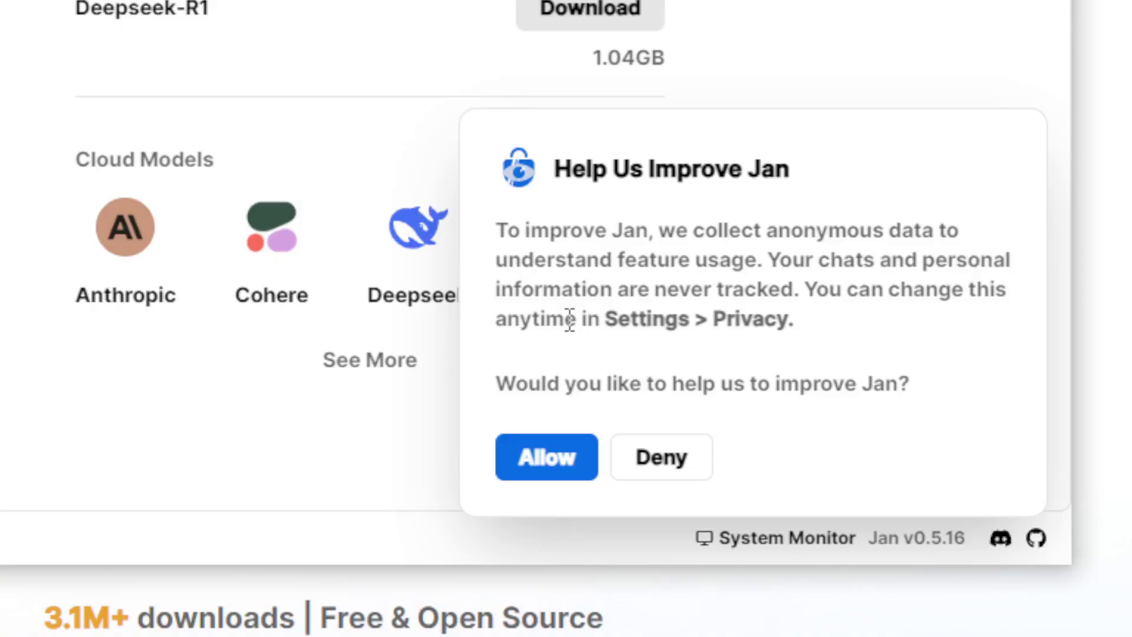
{"action": "left_click", "coordinate": [670, 468]}
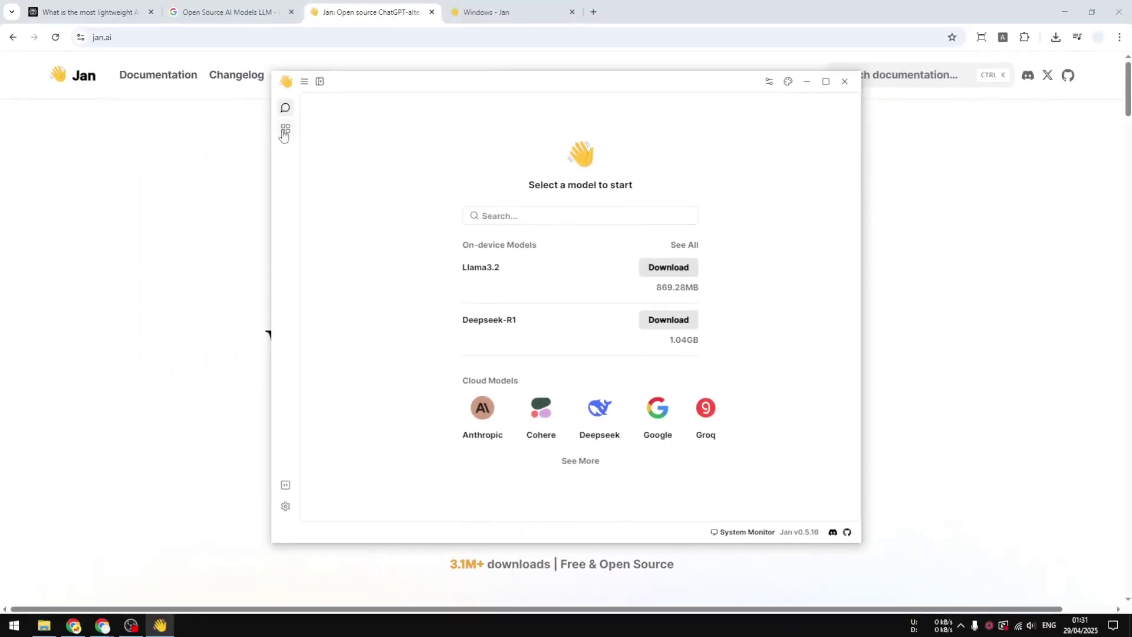
Open Jan's model hub and filter it to models compatible with this device and no larger than 3GB
{"action": "left_click", "coordinate": [286, 131]}
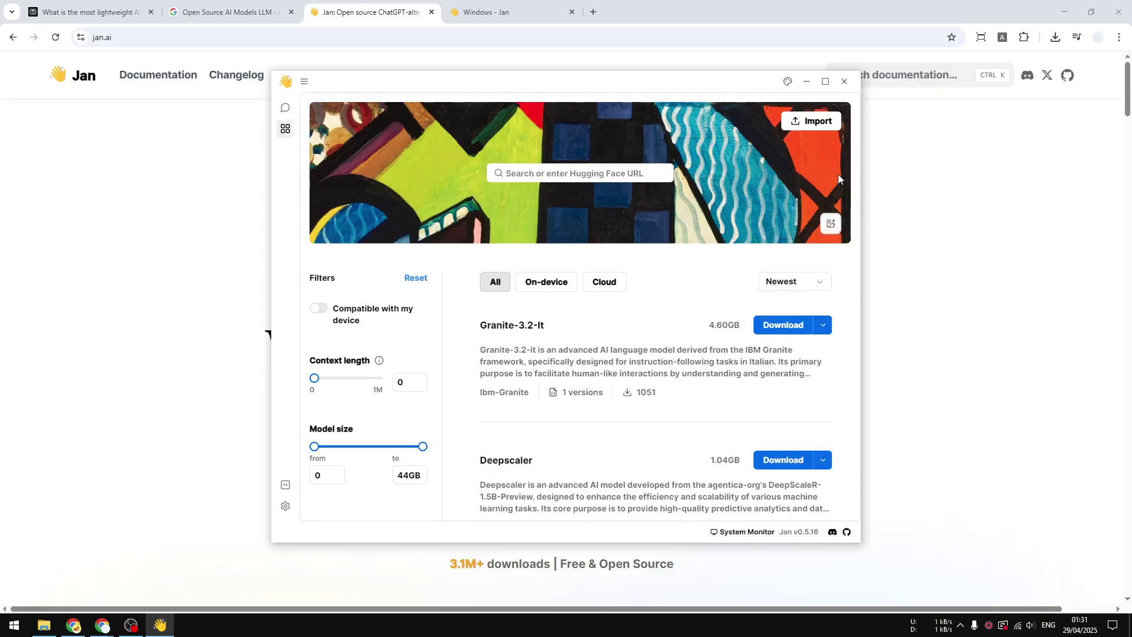
{"action": "scroll", "coordinate": [668, 347], "scroll_direction": "down", "scroll_amount": 3}
{"action": "scroll", "coordinate": [668, 346], "scroll_direction": "down", "scroll_amount": 5}
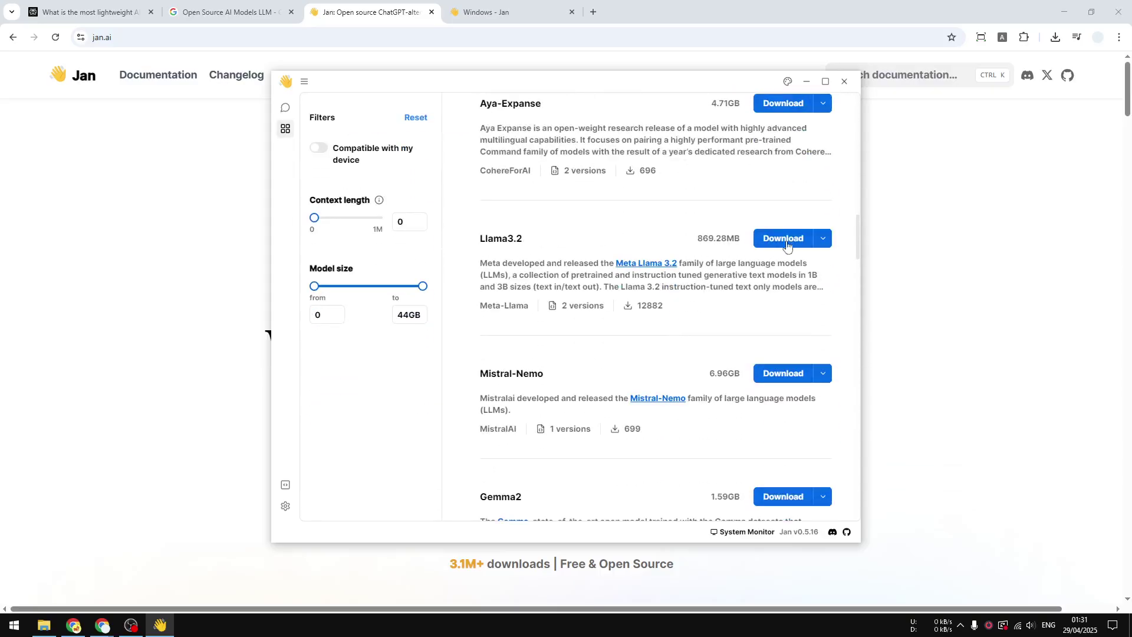
{"action": "scroll", "coordinate": [652, 139], "scroll_direction": "up", "scroll_amount": 8}
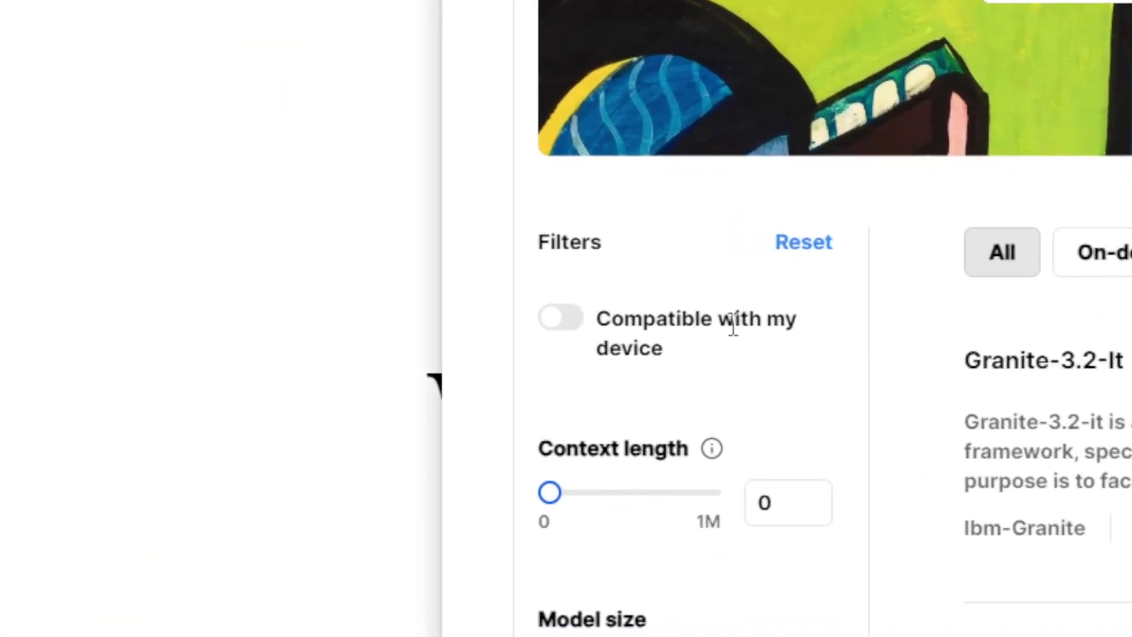
{"action": "left_click", "coordinate": [552, 330]}
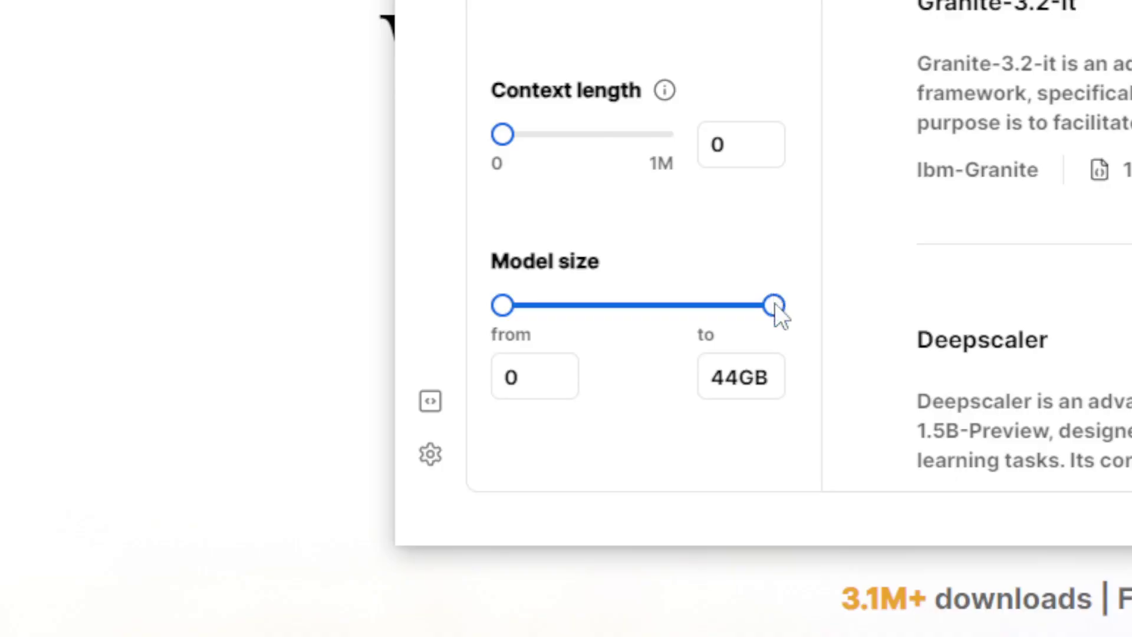
{"action": "left_click_drag", "start_coordinate": [775, 303], "coordinate": [510, 275]}
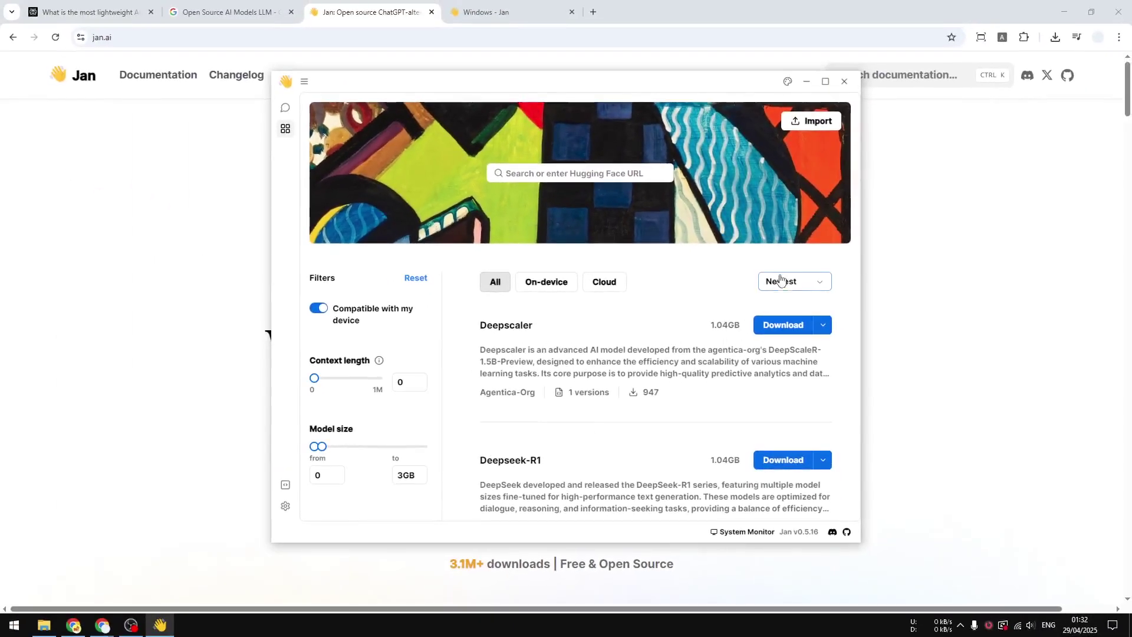
Browse the filtered models and examine the available versions and sizes of Qwen2.5, then return to the model list
{"action": "scroll", "coordinate": [663, 303], "scroll_direction": "down", "scroll_amount": 7}
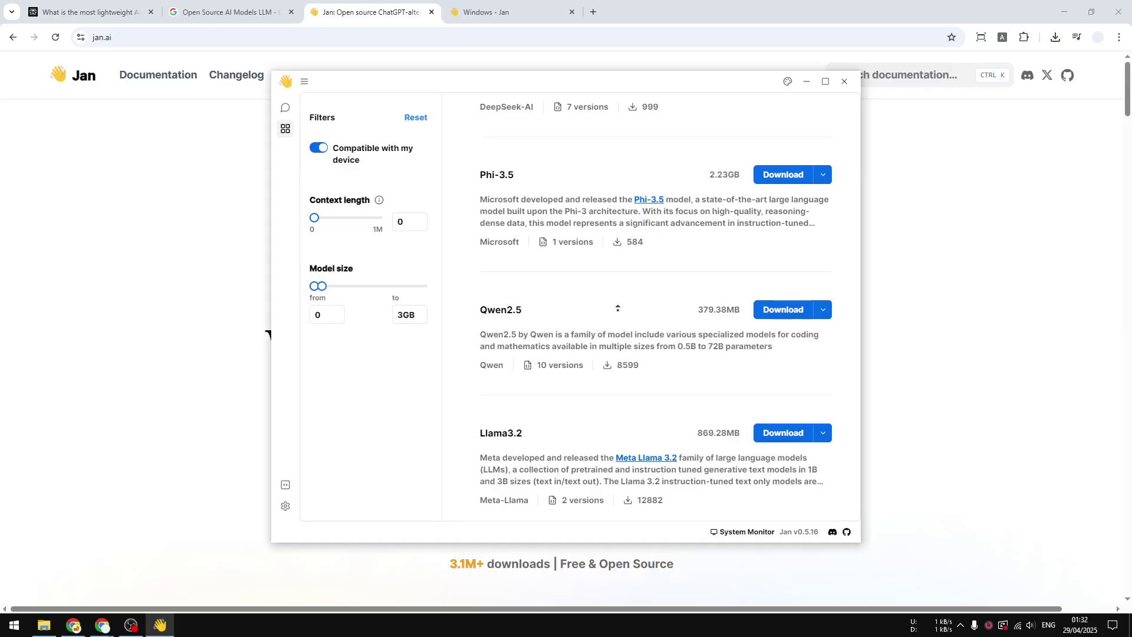
{"action": "scroll", "coordinate": [639, 285], "scroll_direction": "up", "scroll_amount": 10}
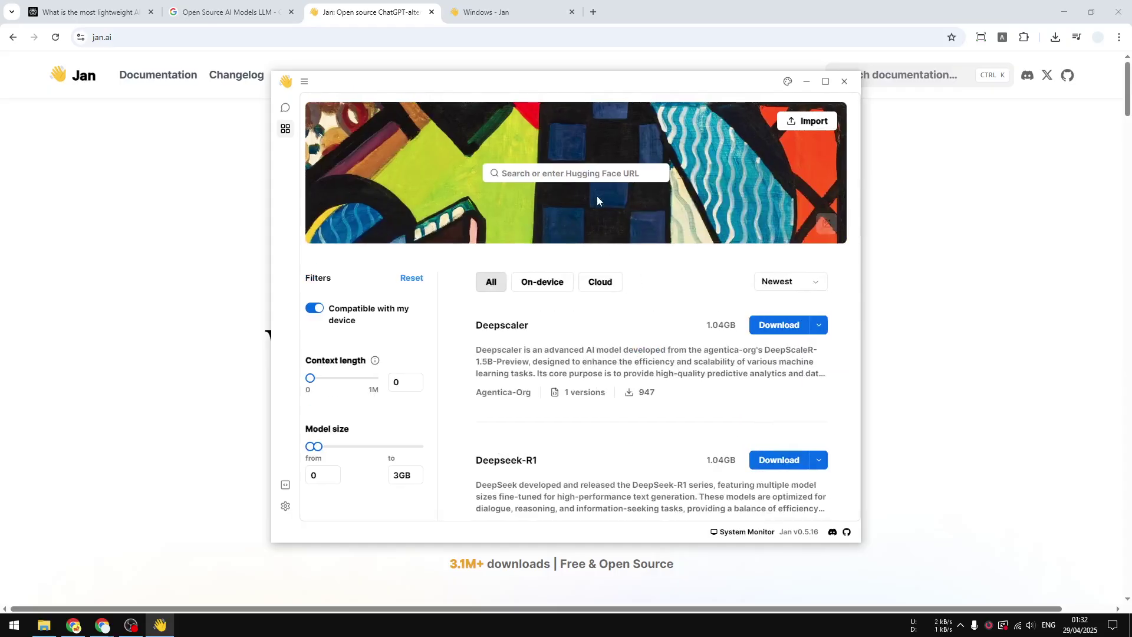
{"action": "left_click", "coordinate": [570, 174]}
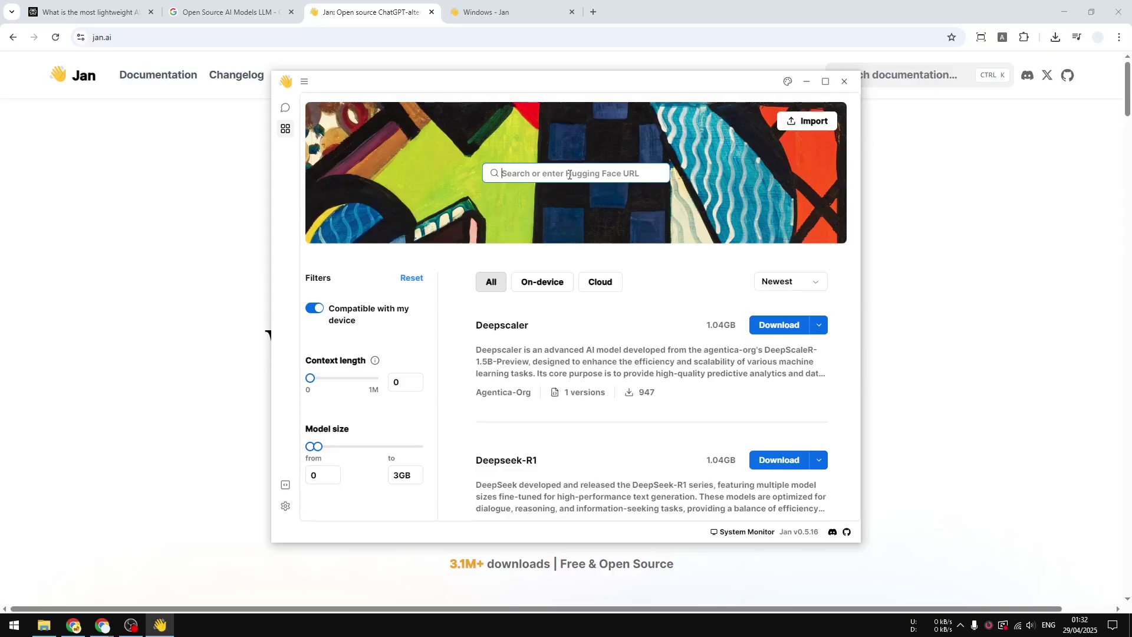
{"action": "middle_click", "coordinate": [657, 271]}
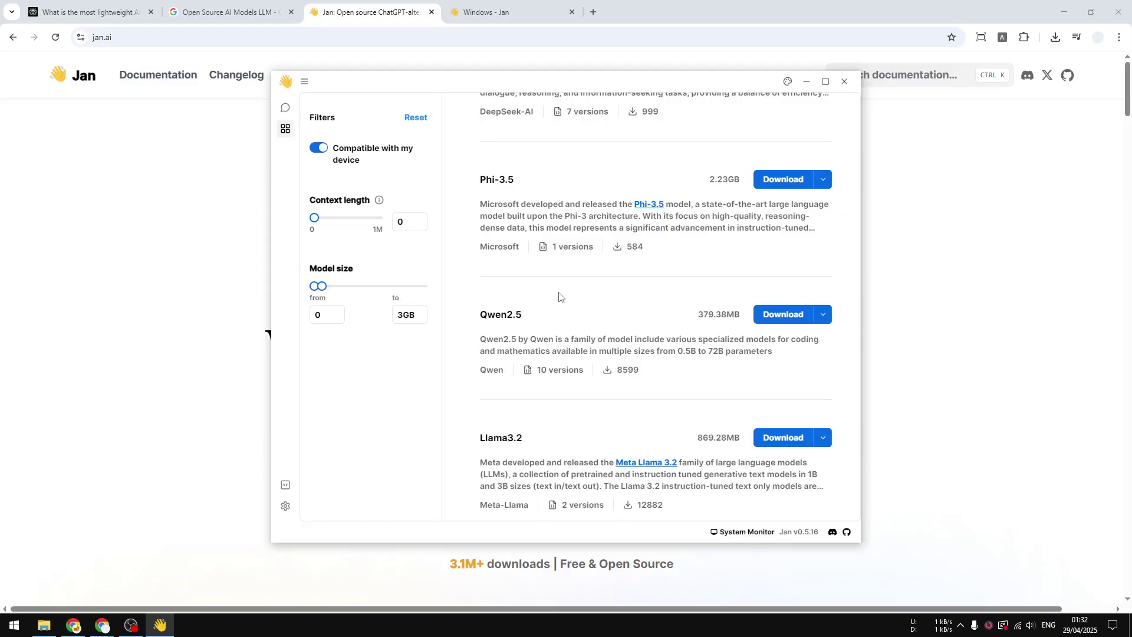
{"action": "left_click", "coordinate": [495, 315]}
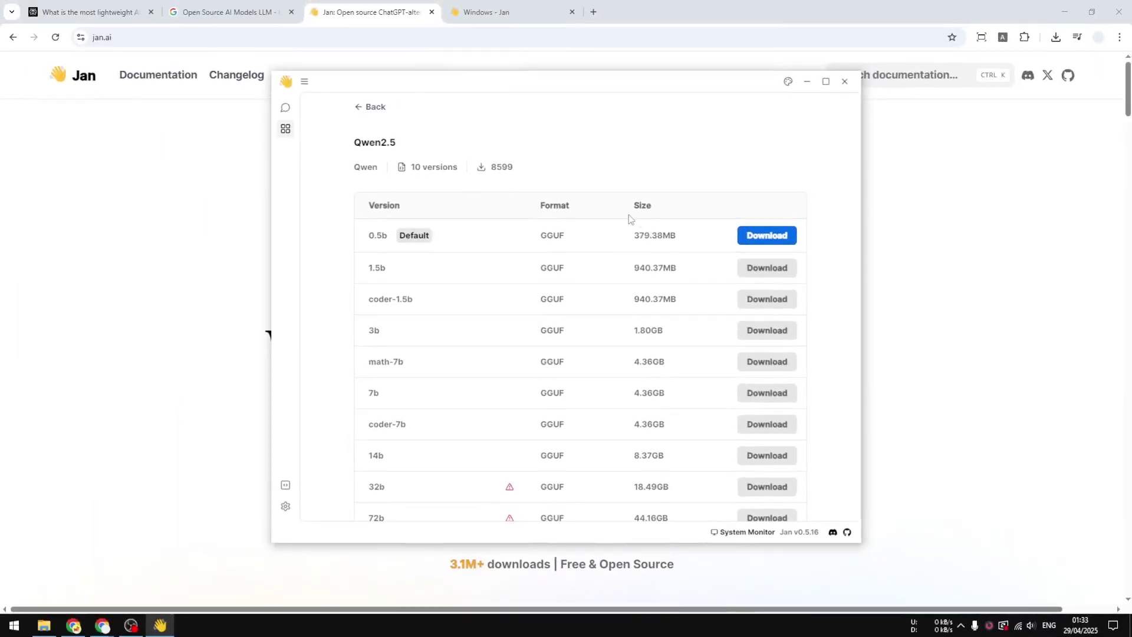
{"action": "left_click", "coordinate": [372, 108]}
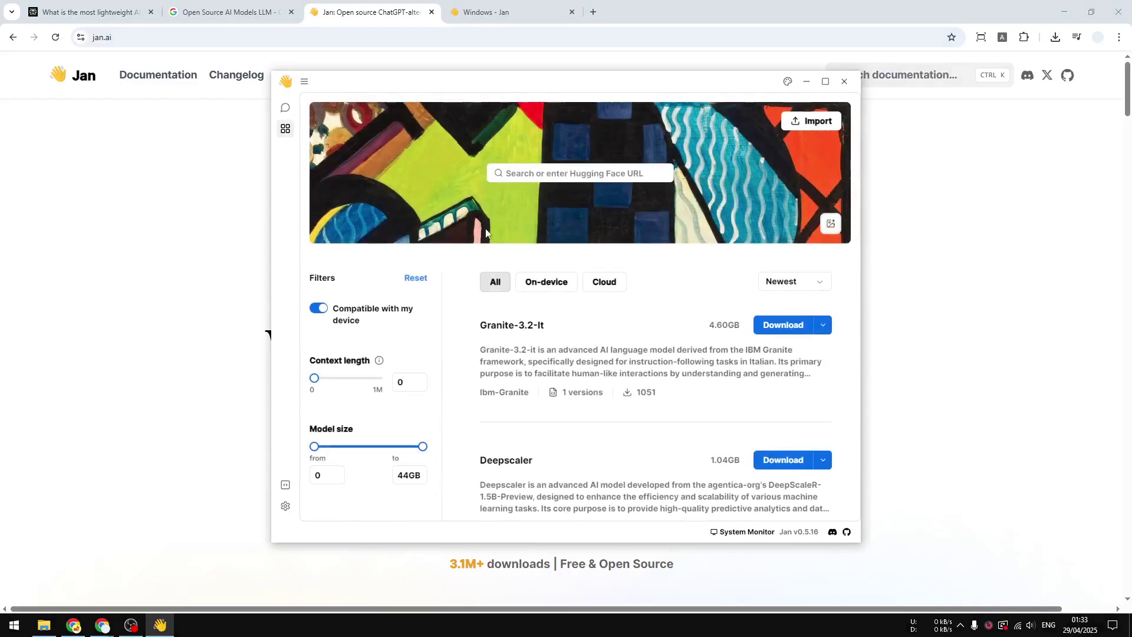
Download the default 1.5b version of the Deepseek-R1 model
{"action": "scroll", "coordinate": [652, 355], "scroll_direction": "down", "scroll_amount": 5}
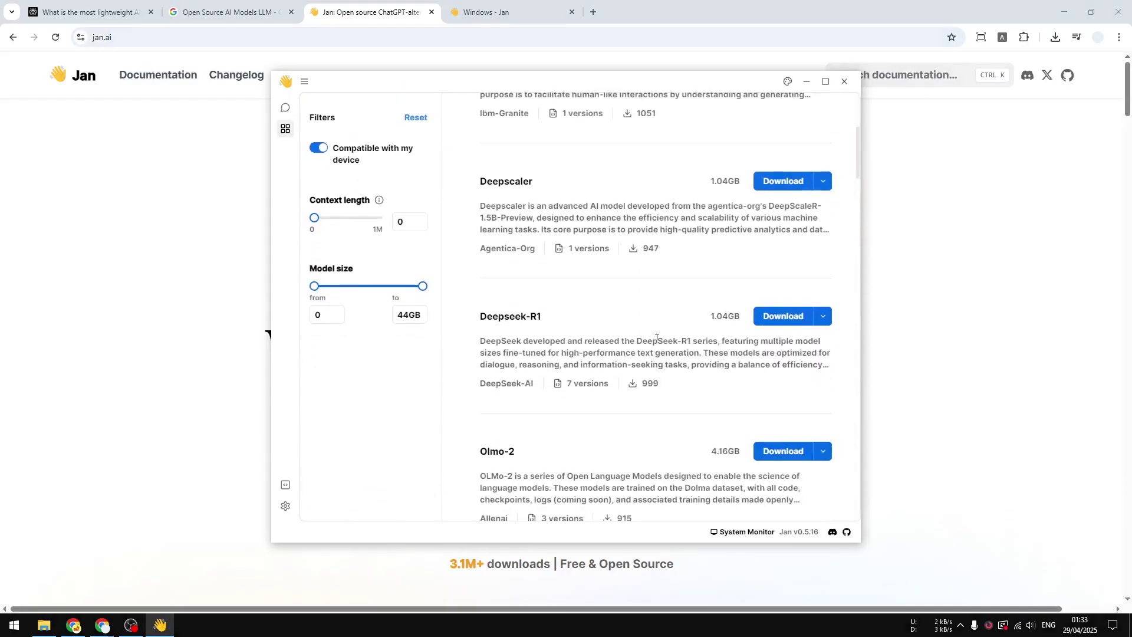
{"action": "left_click", "coordinate": [519, 322]}
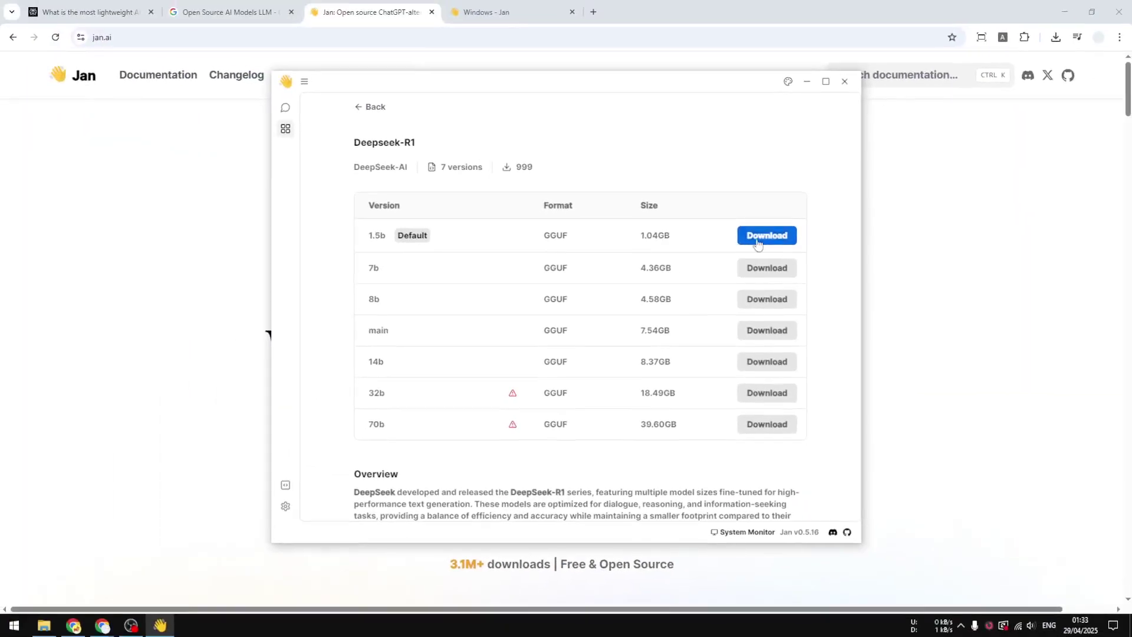
{"action": "left_click", "coordinate": [772, 241]}
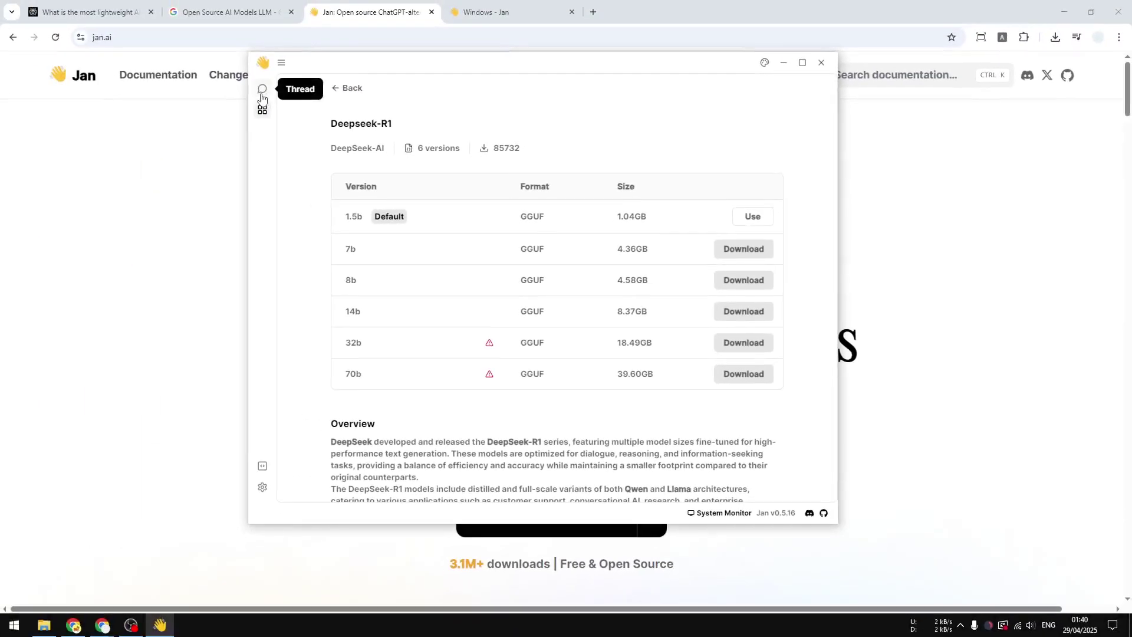
Open the new chat thread and check that its on-device model is DeepSeek R1 Distill Qwen
{"action": "left_click", "coordinate": [263, 94]}
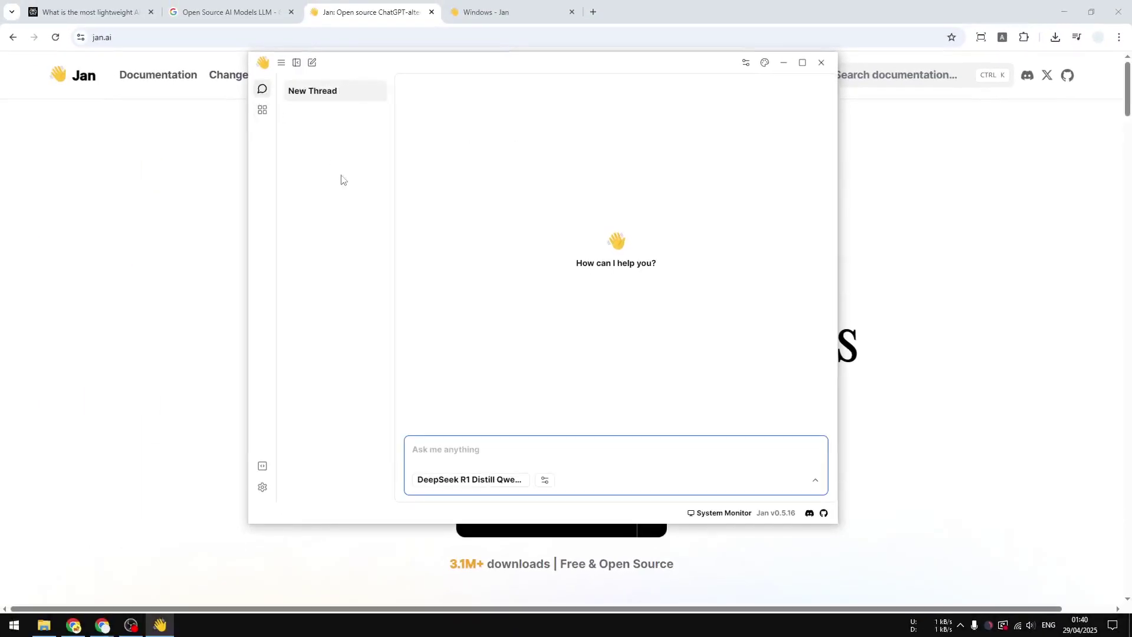
{"action": "left_click", "coordinate": [475, 483]}
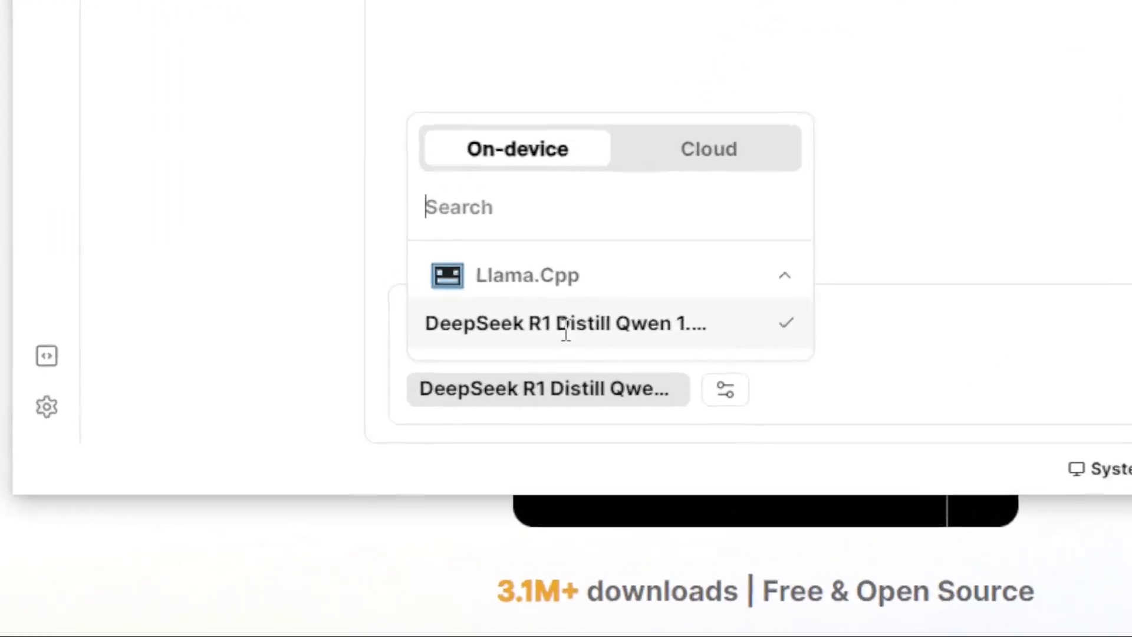
{"action": "left_click", "coordinate": [962, 321]}
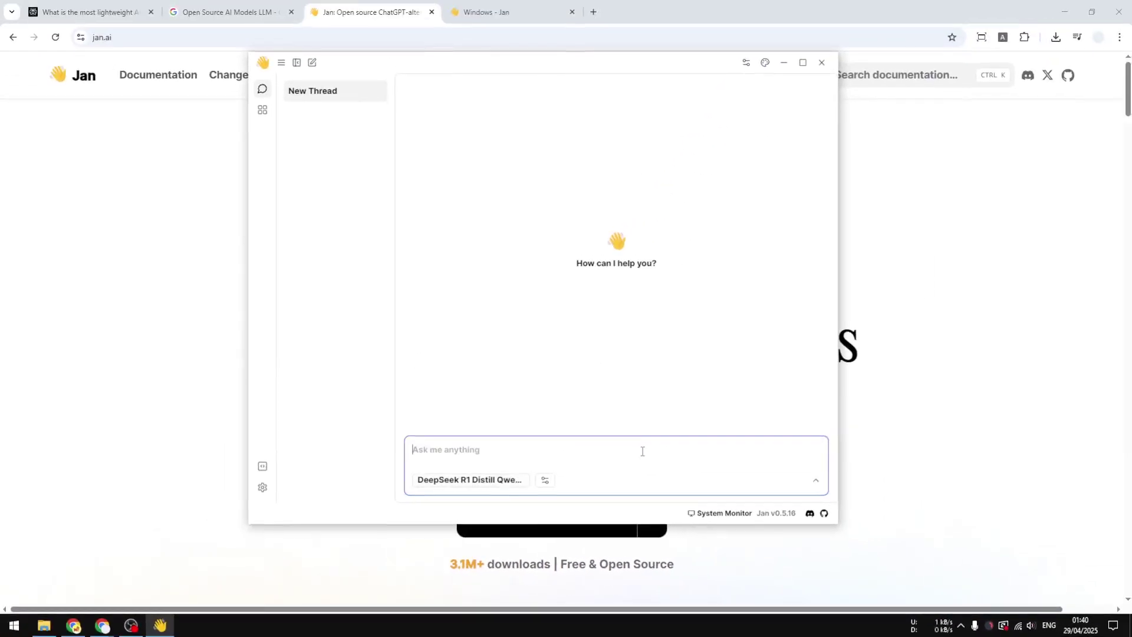
Send the message "Hi there" to the DeepSeek model and highlight the first paragraph of its reply
{"action": "type", "text": "Hi there"}
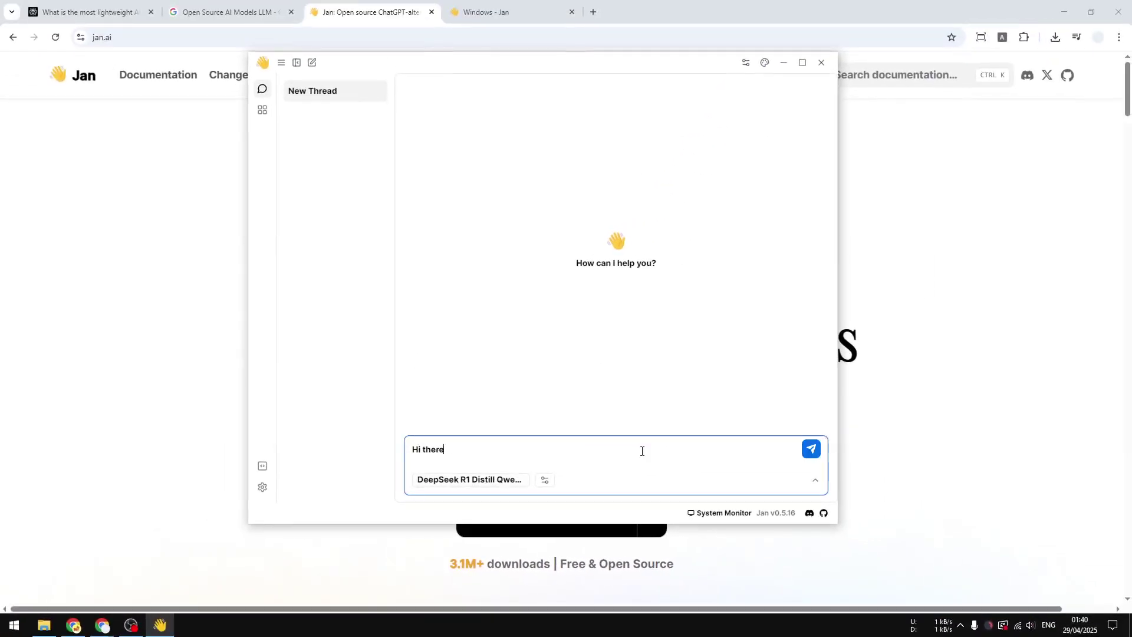
{"action": "left_click", "coordinate": [811, 449]}
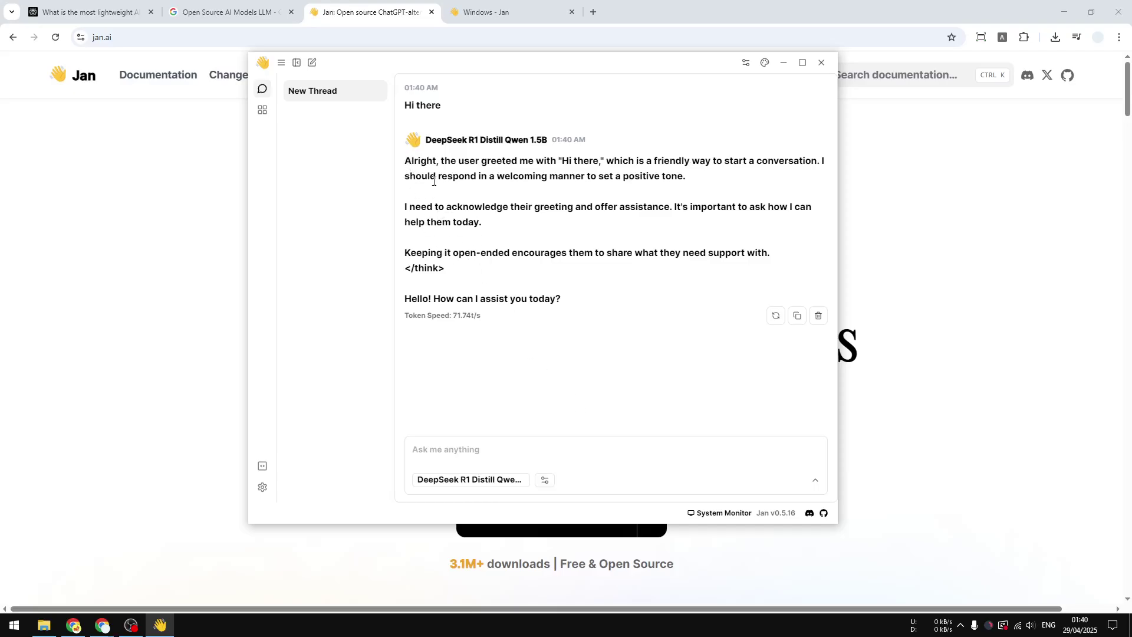
{"action": "left_click_drag", "start_coordinate": [409, 158], "coordinate": [713, 177]}
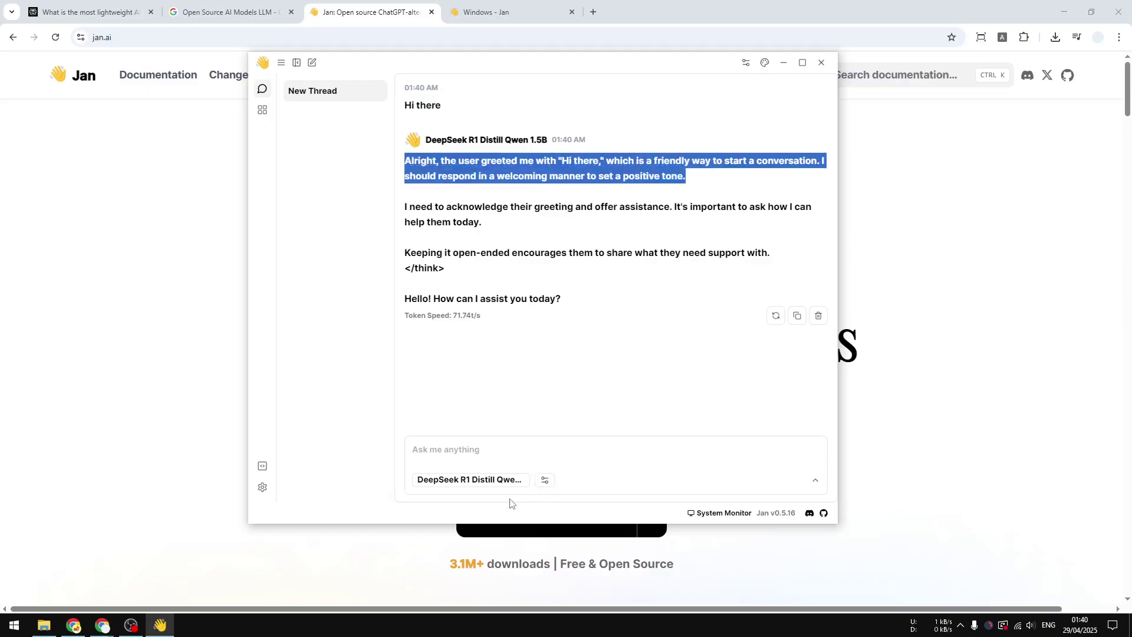
Ask the model "Hey, what is the operating system for mobile devices right now?" and read through its answer
{"action": "left_click", "coordinate": [495, 459]}
{"action": "type", "text": "Hey,"}
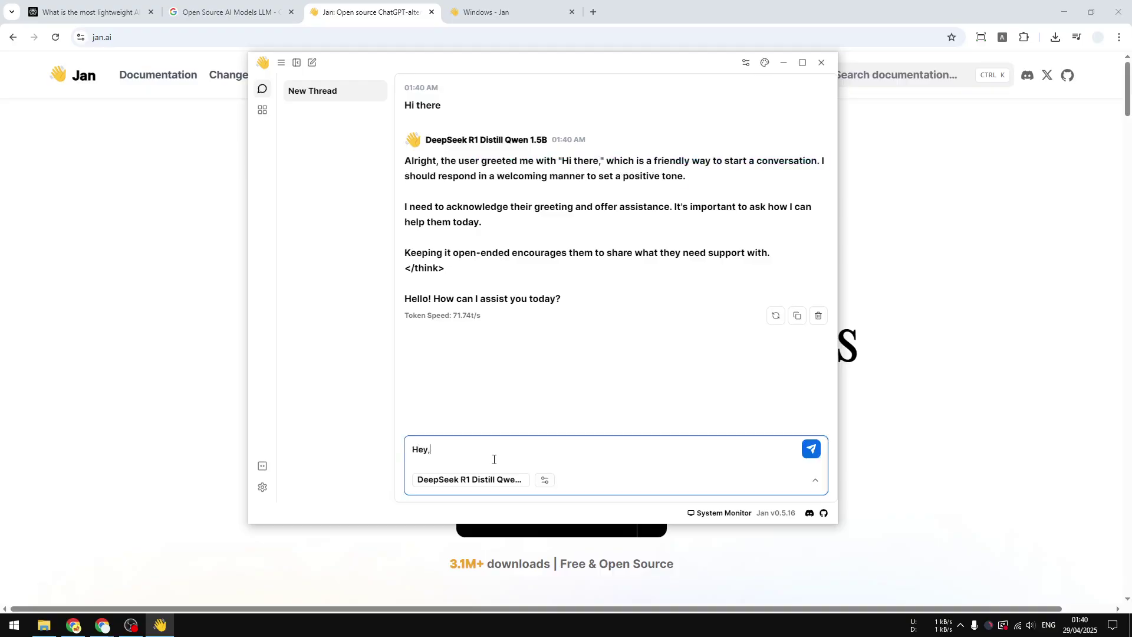
{"action": "type", "text": " what is the operating system"}
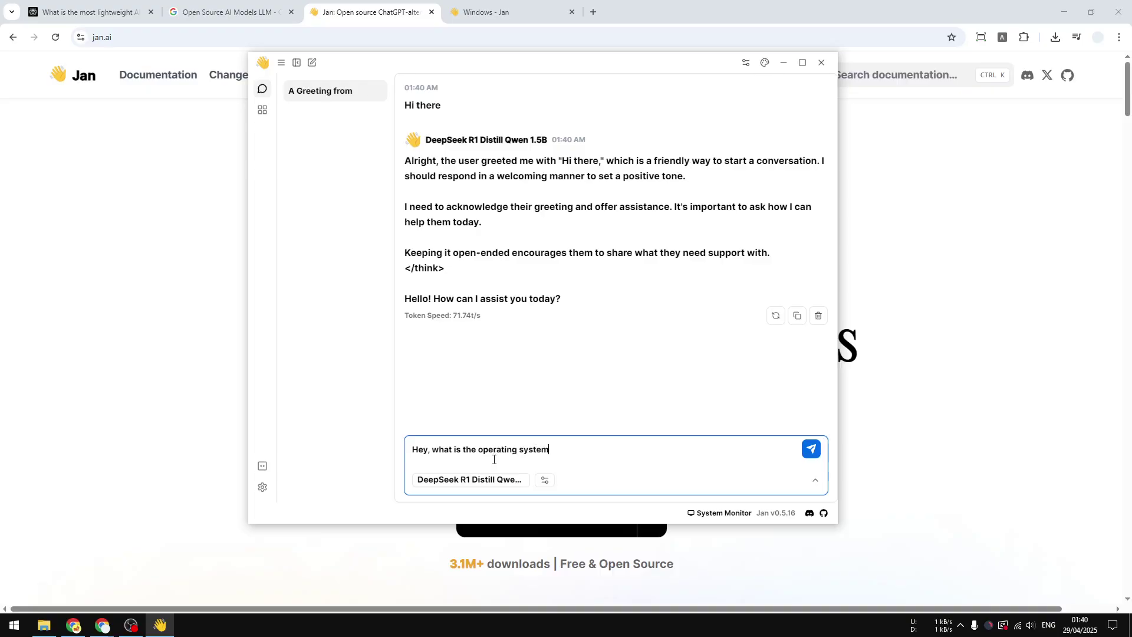
{"action": "type", "text": " for mobile devices right now?"}
{"action": "left_click", "coordinate": [811, 448]}
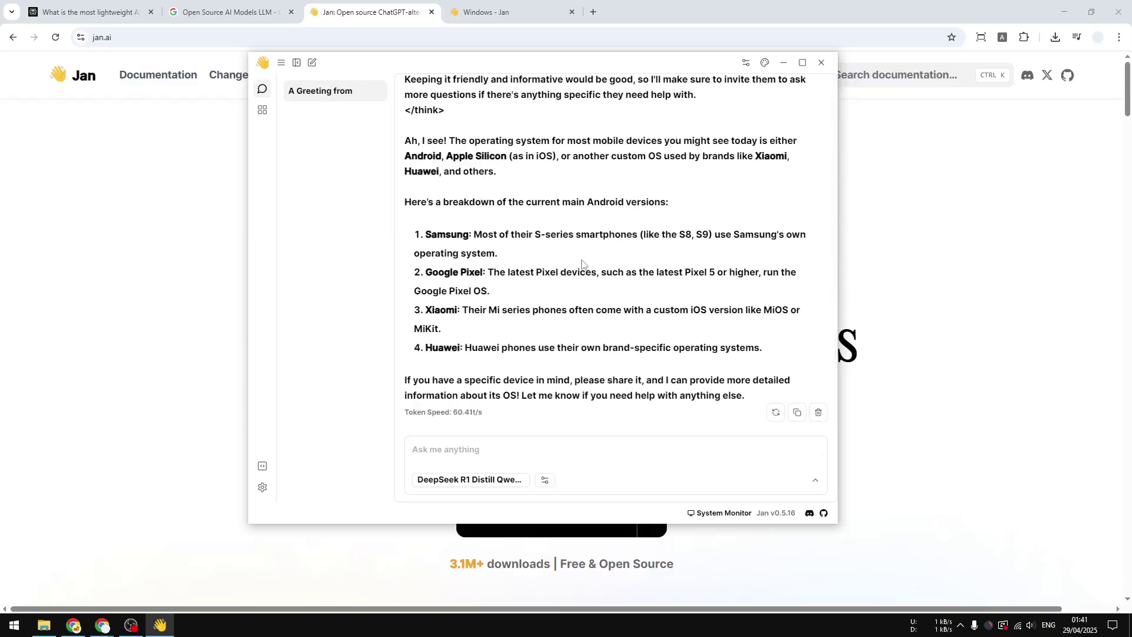
{"action": "scroll", "coordinate": [601, 298], "scroll_direction": "up", "scroll_amount": 2}
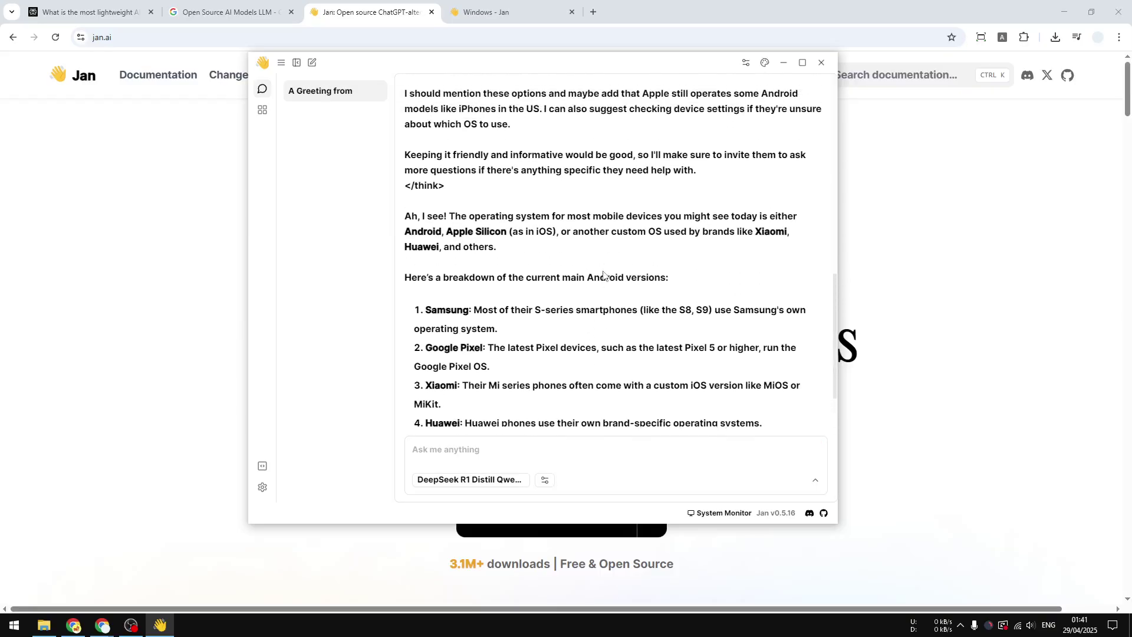
{"action": "scroll", "coordinate": [607, 275], "scroll_direction": "down", "scroll_amount": 2}
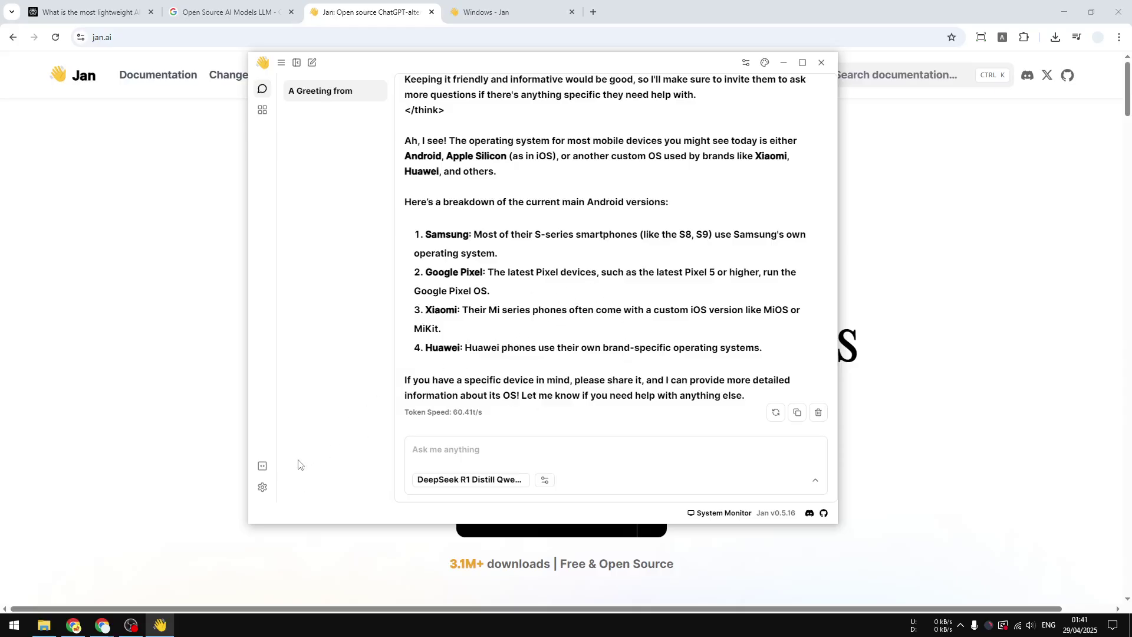
In the hardware settings, expand the NVIDIA GeForce GTX 1660 SUPER details and turn off acceleration on that GPU
{"action": "left_click", "coordinate": [261, 489]}
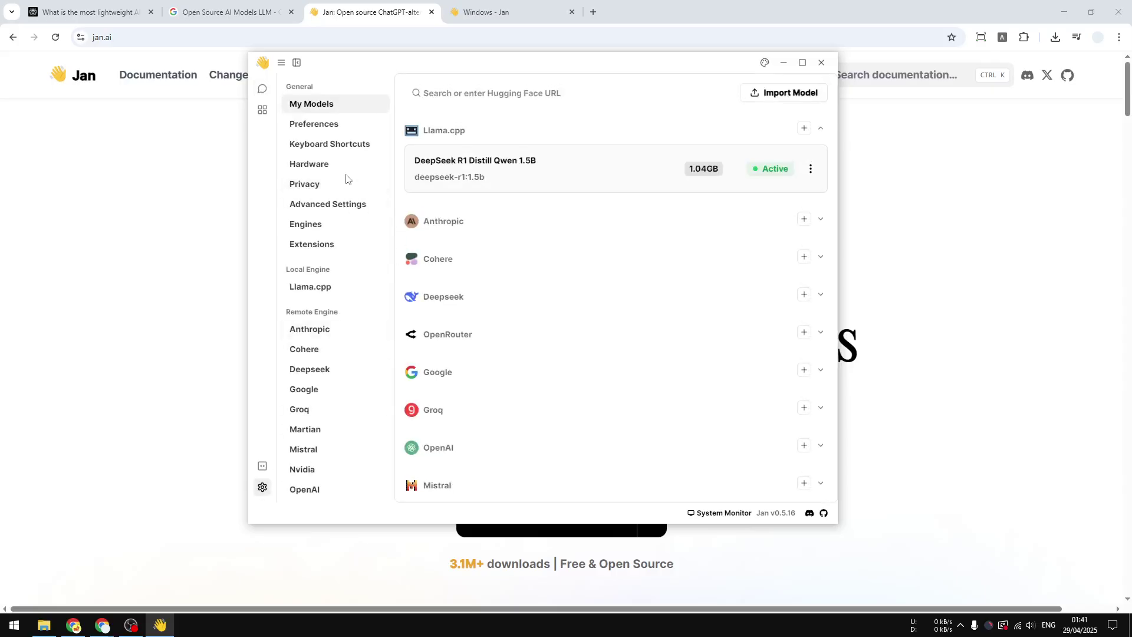
{"action": "left_click", "coordinate": [337, 169]}
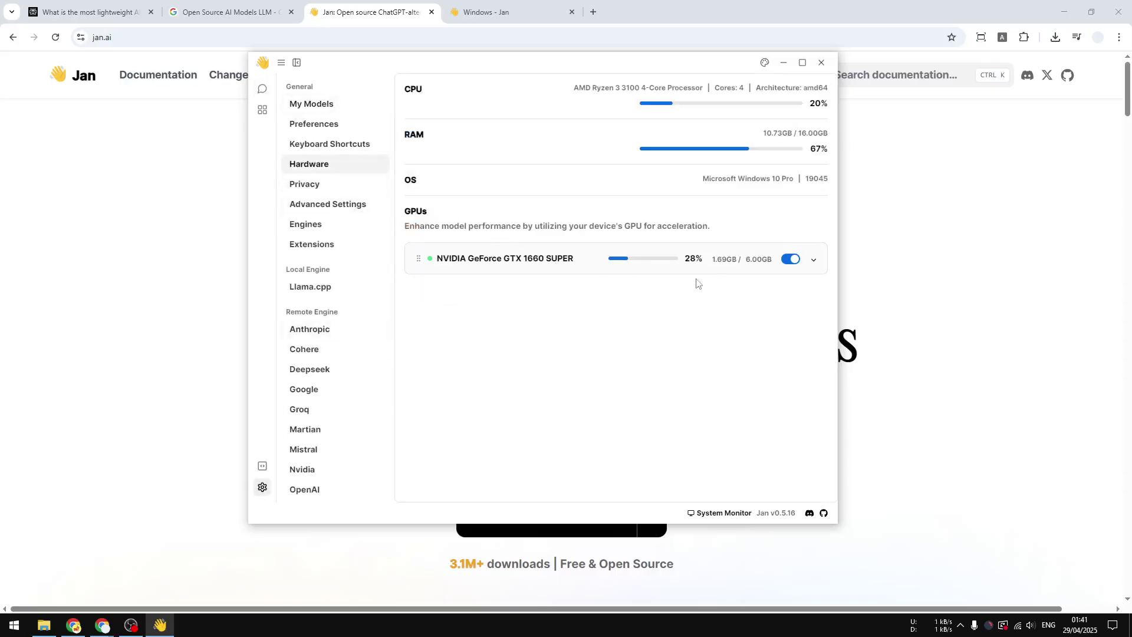
{"action": "left_click", "coordinate": [794, 261]}
{"action": "left_click", "coordinate": [795, 262]}
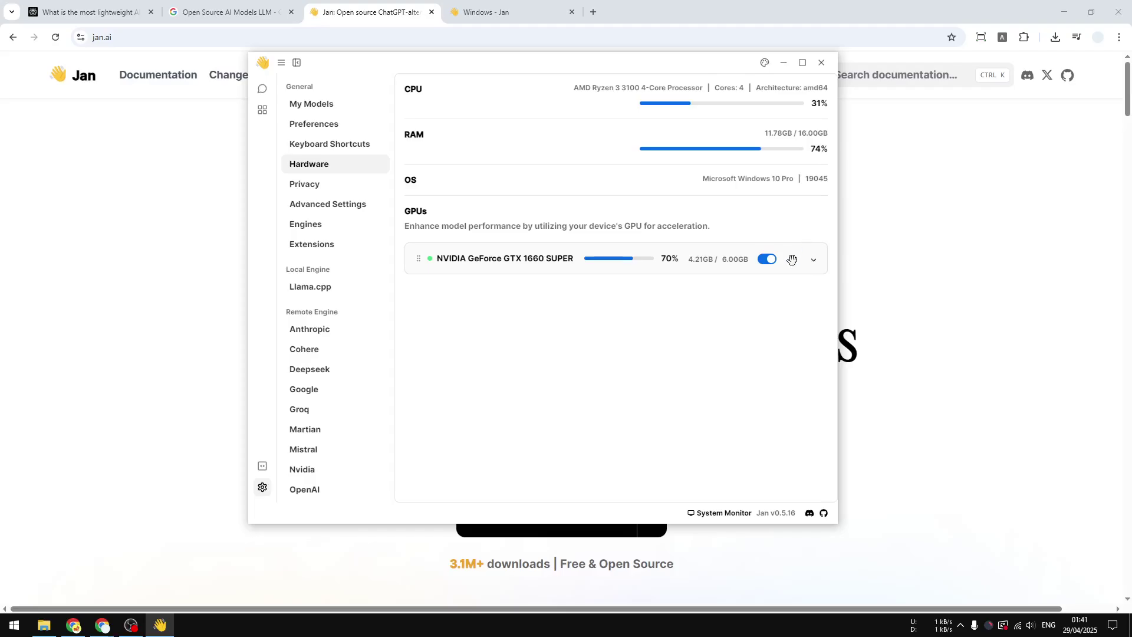
{"action": "left_click", "coordinate": [814, 260]}
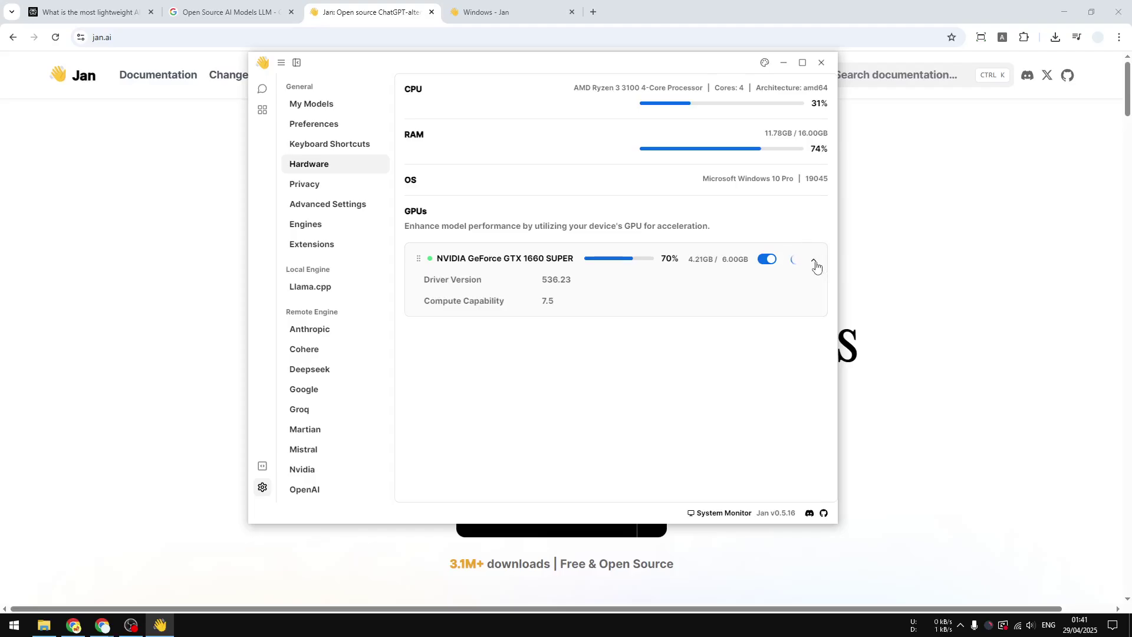
{"action": "left_click", "coordinate": [777, 259]}
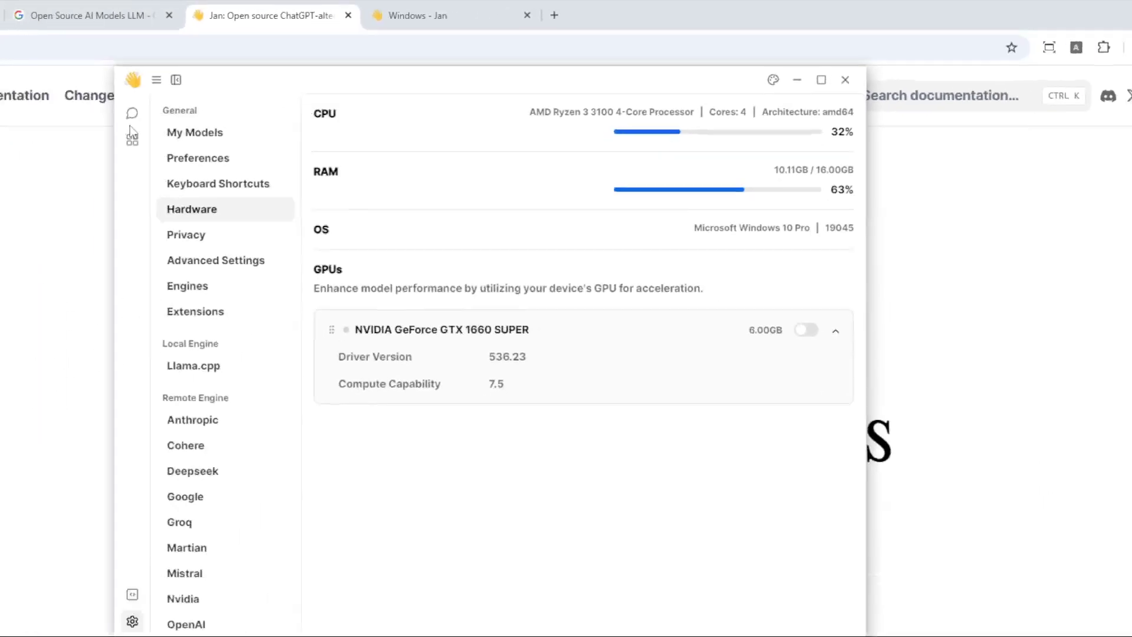
Return to the existing chat thread and send the prompt "Generate a poem about a cat"
{"action": "left_click", "coordinate": [261, 94]}
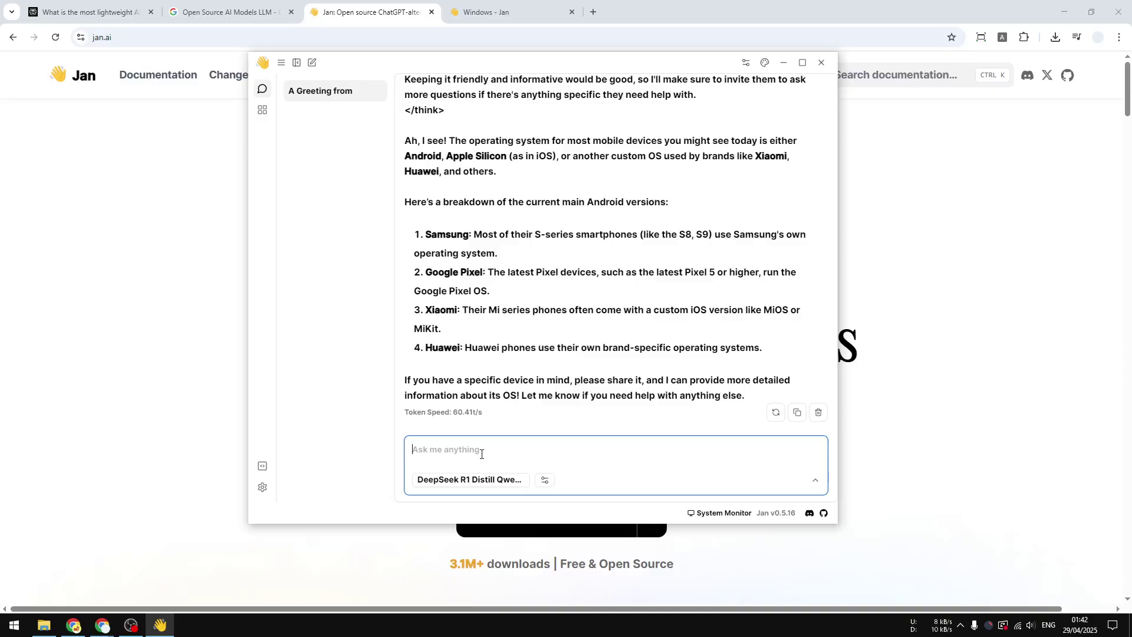
{"action": "type", "text": "Ge"}
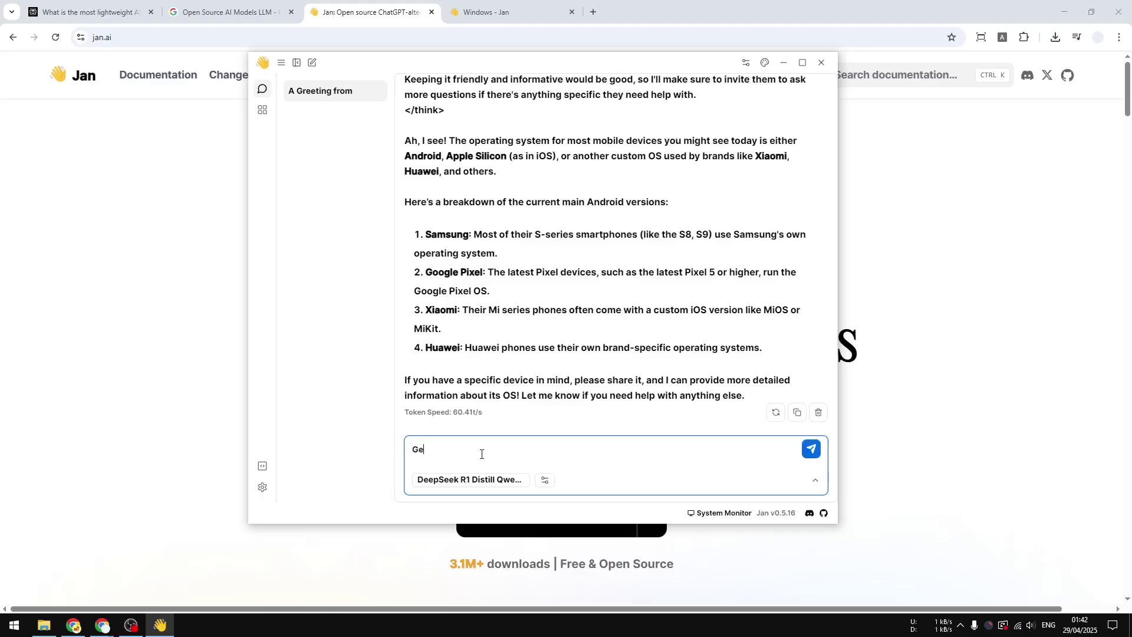
{"action": "type", "text": "nerate a poem about a cat"}
{"action": "left_click", "coordinate": [811, 449]}
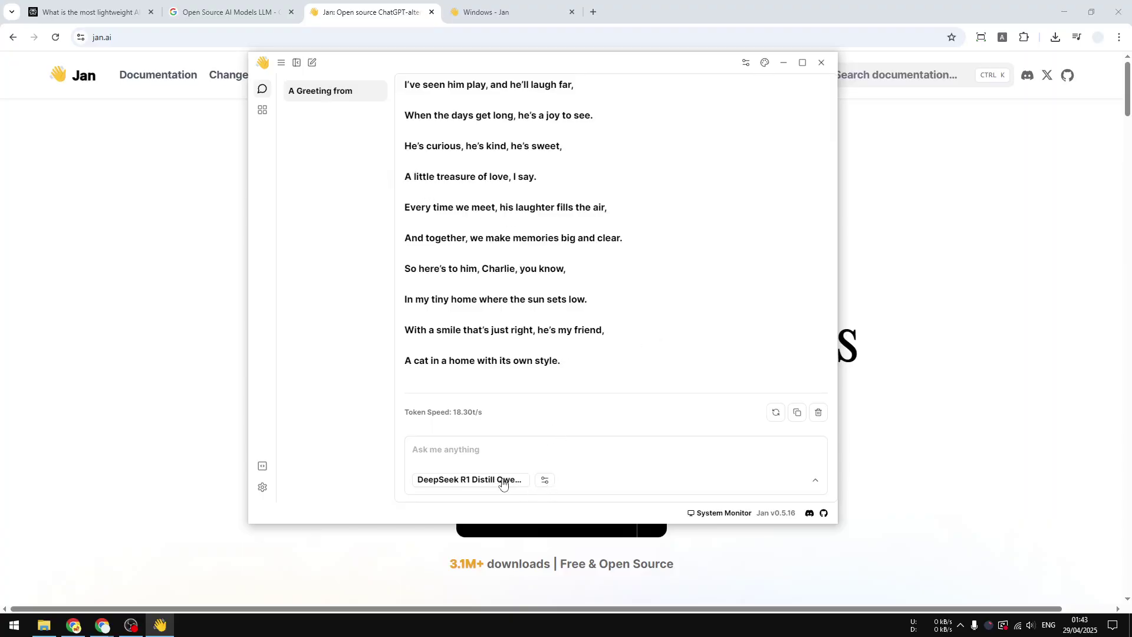
Examine the inference settings of the thread's model and revisit the model hub before returning to the chat
{"action": "left_click", "coordinate": [545, 480]}
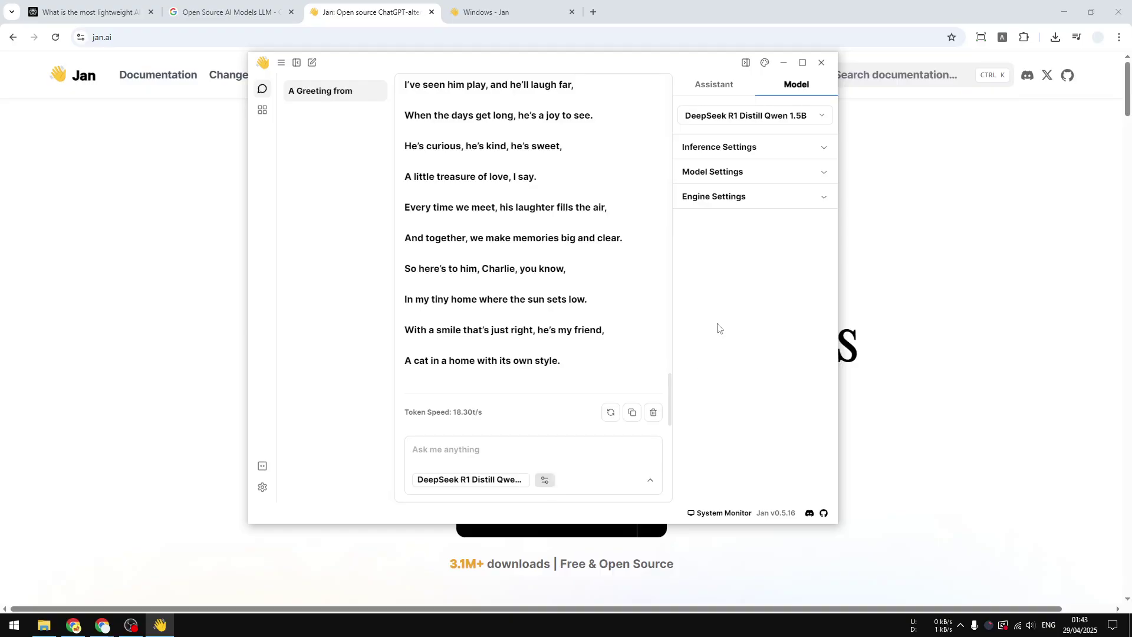
{"action": "left_click", "coordinate": [746, 150]}
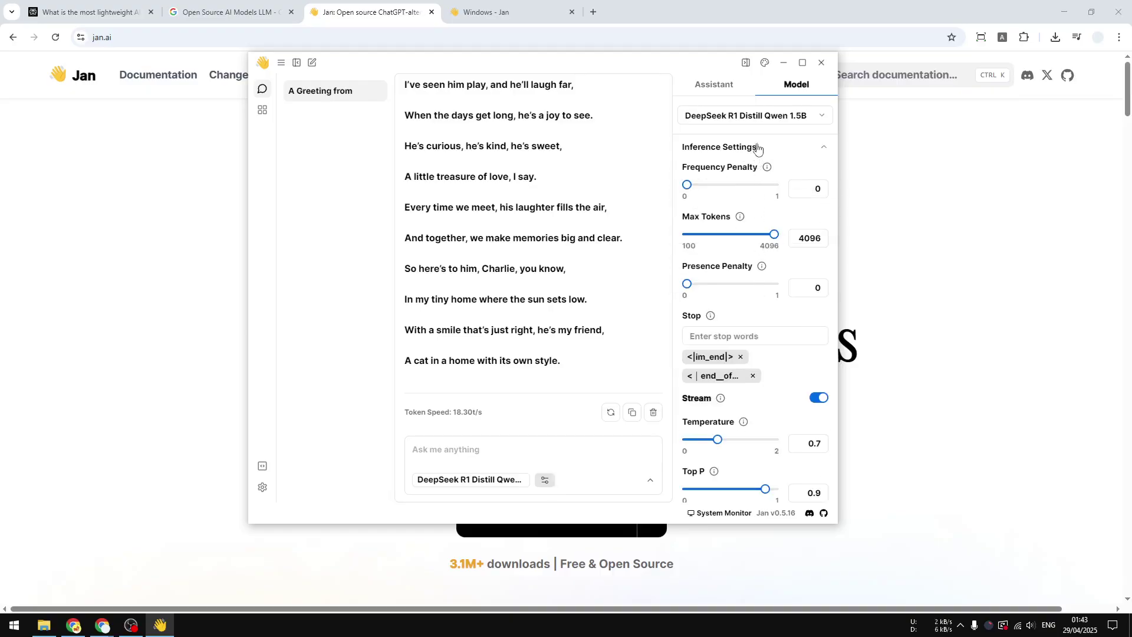
{"action": "left_click", "coordinate": [760, 149]}
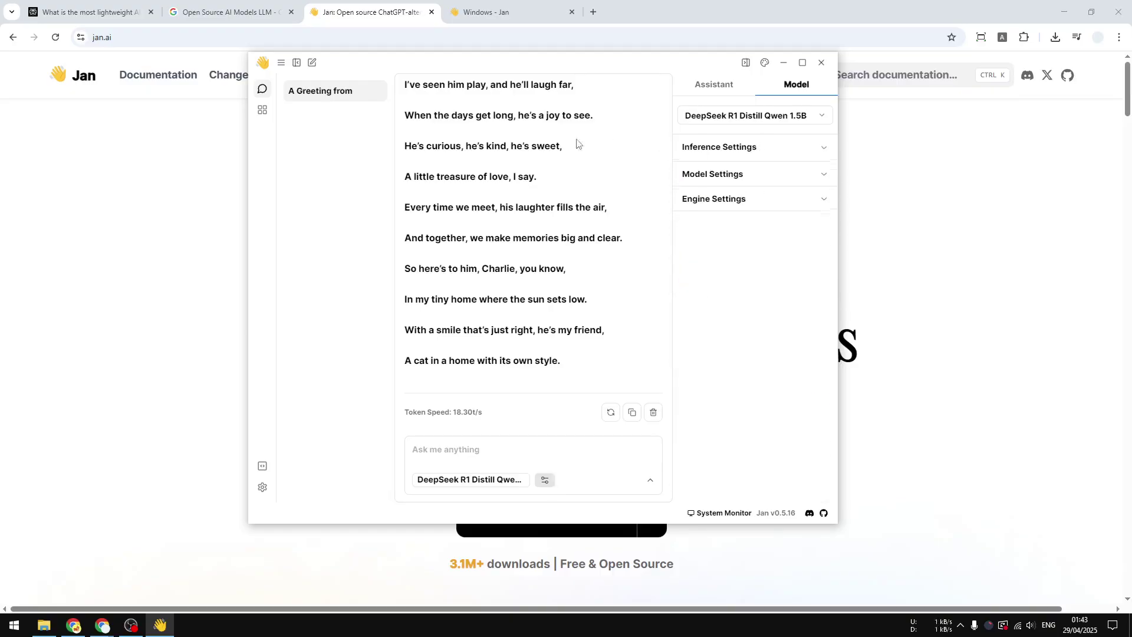
{"action": "left_click", "coordinate": [263, 110]}
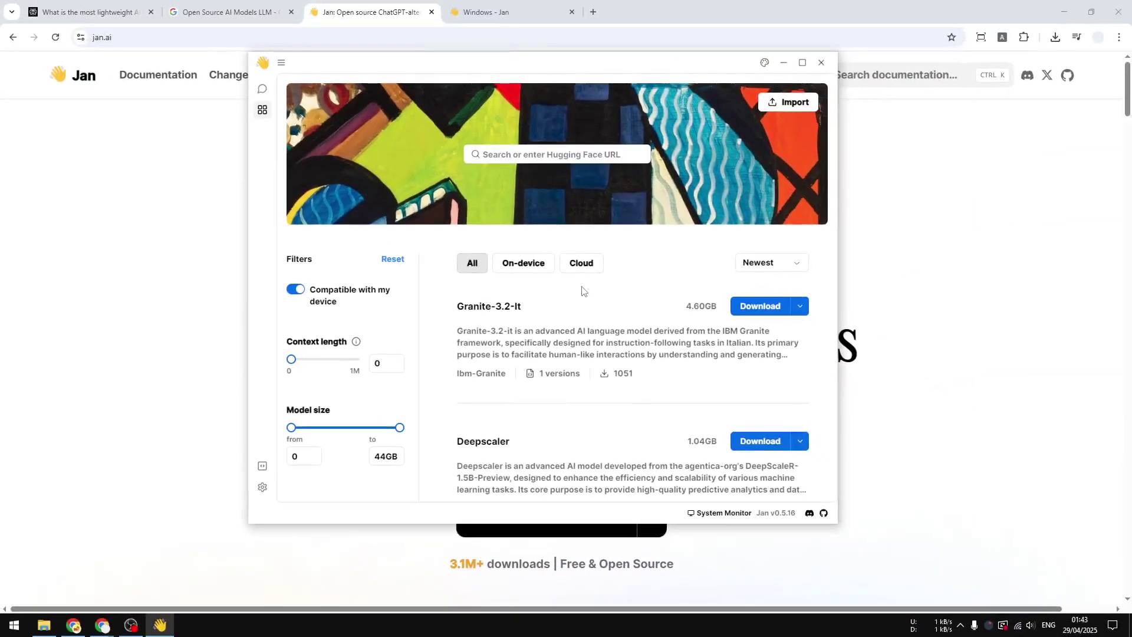
{"action": "left_click", "coordinate": [265, 91]}
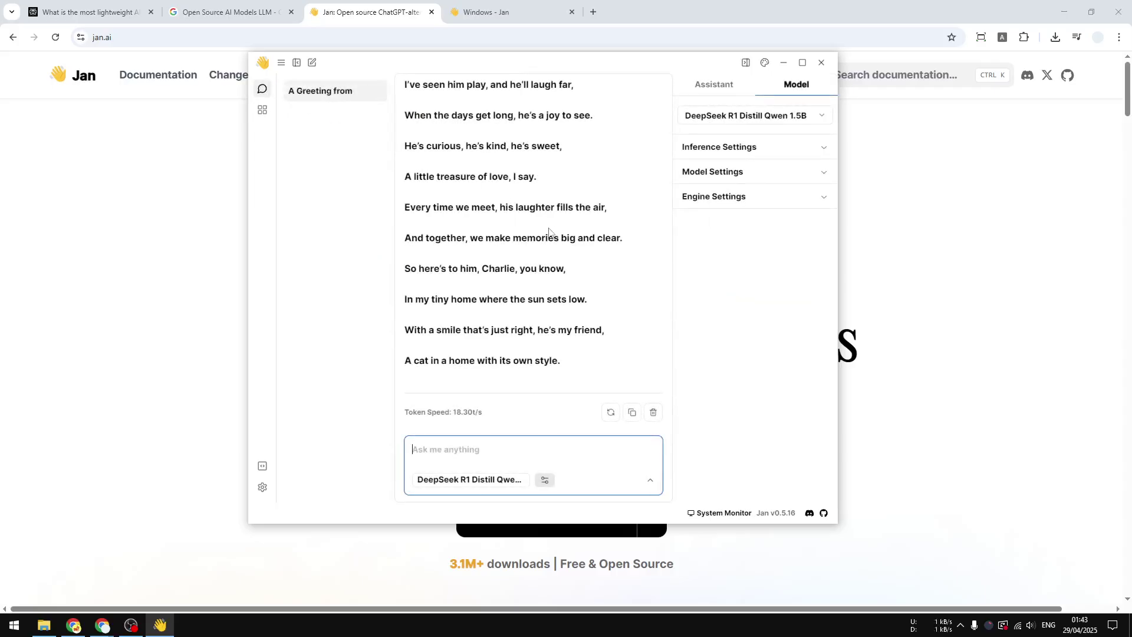